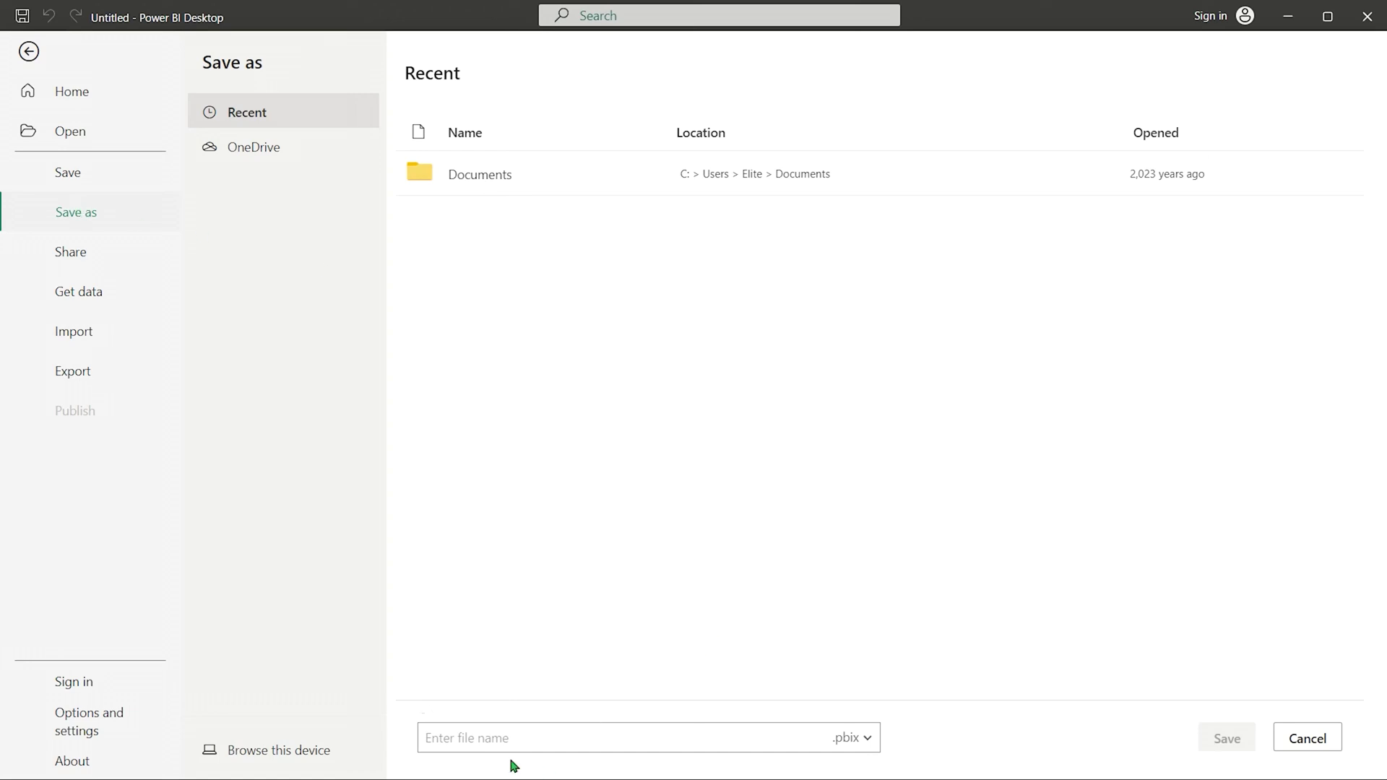
- View the .pbix, .pbip and .pbit save formats, then close the list keeping .pbix
click(866, 738)
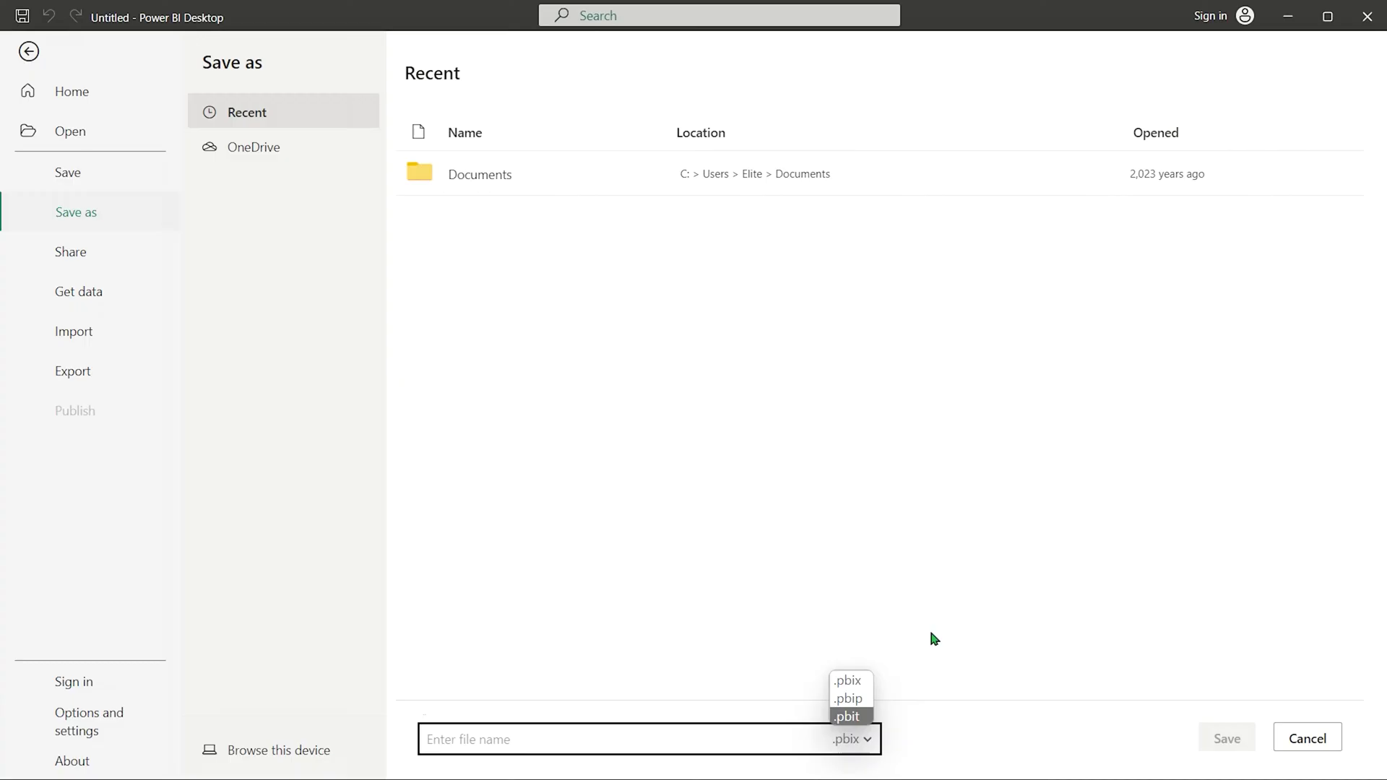
click(925, 728)
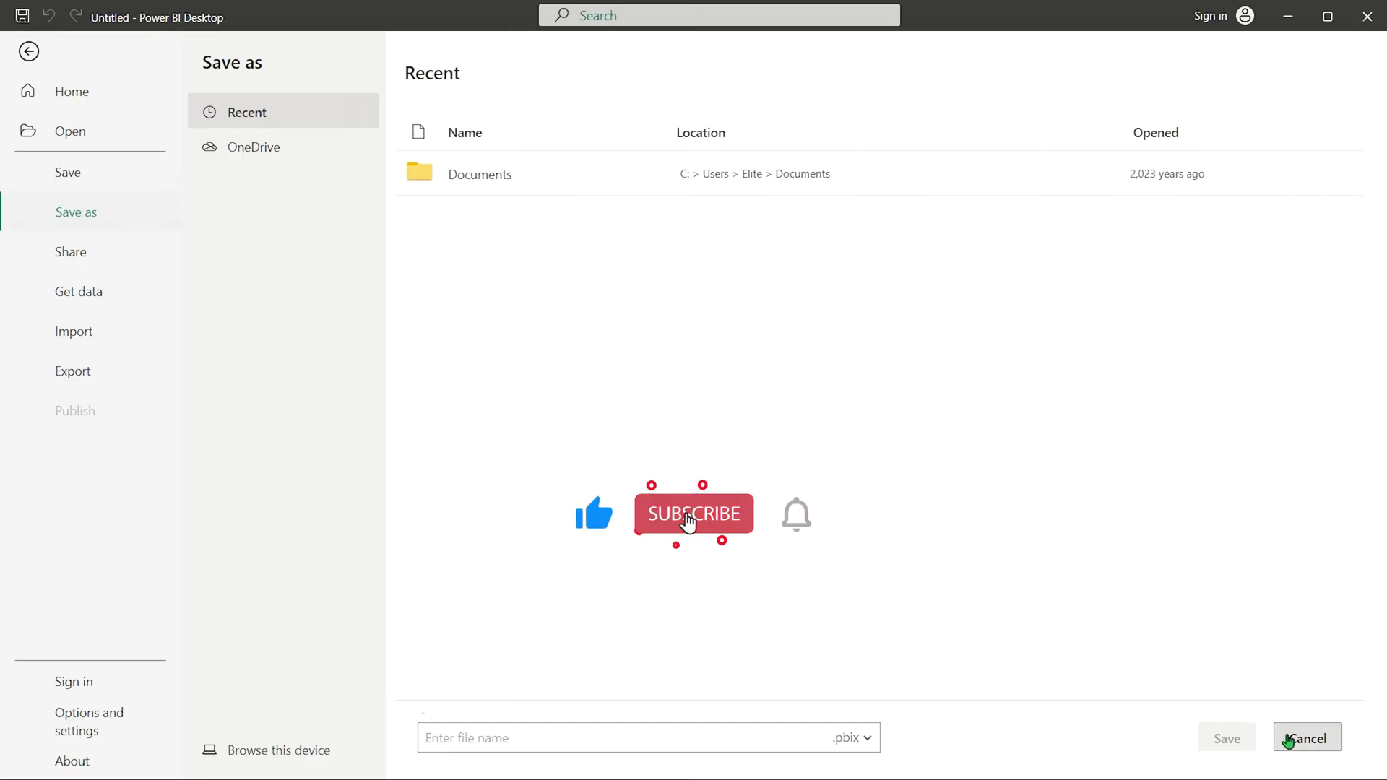
- Leave the save screen without saving, then reopen the .pbix/.pbip/.pbit format list
click(1288, 740)
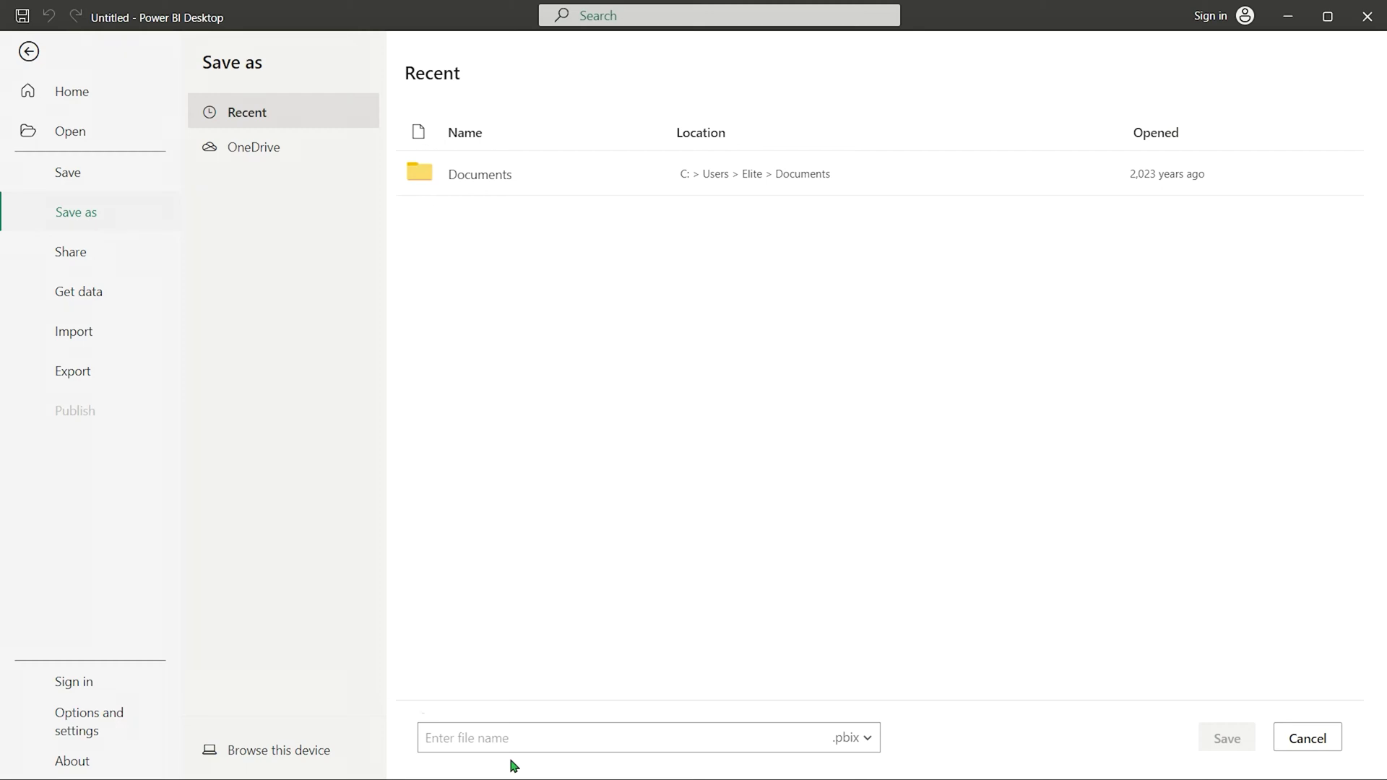
click(867, 737)
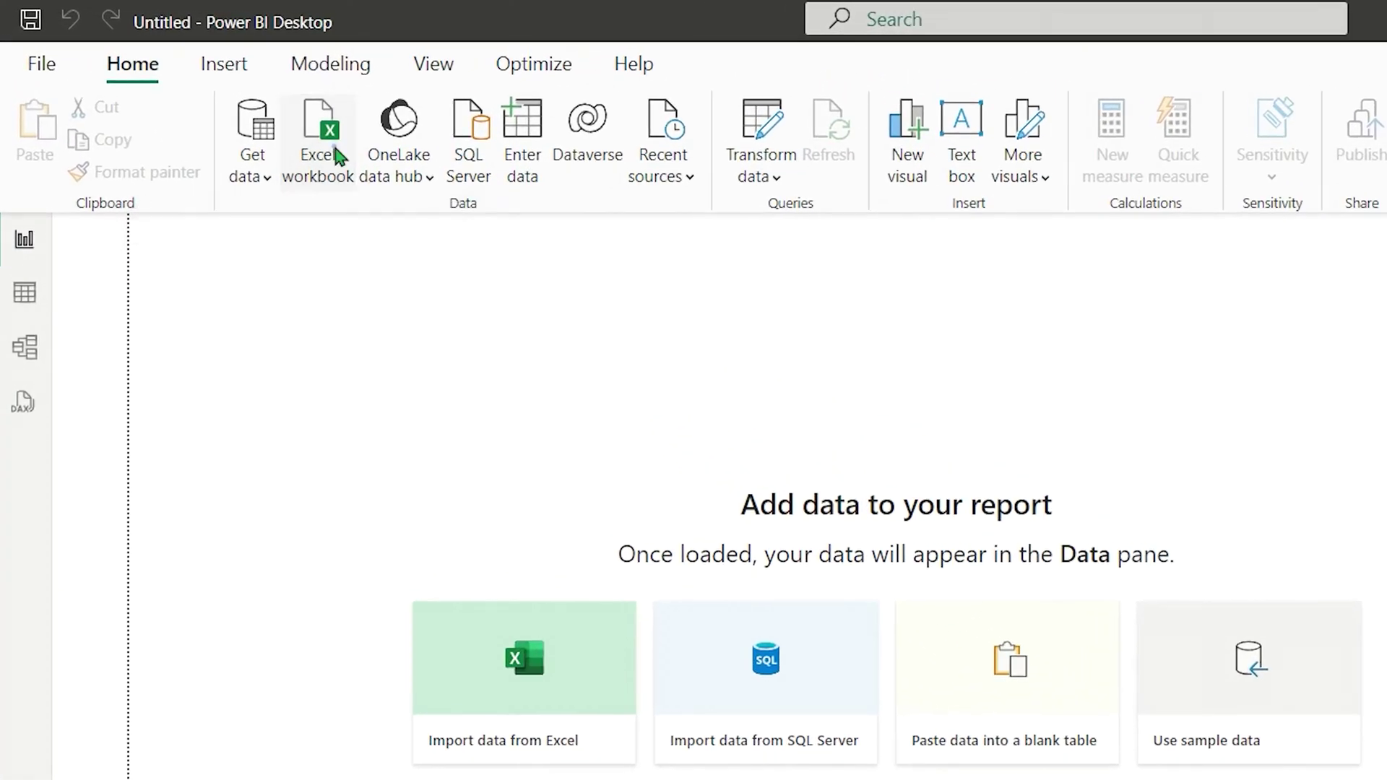
- Import Students.xlsx from Excel and chart Sum of Female and Sum of Male as a pie
click(337, 153)
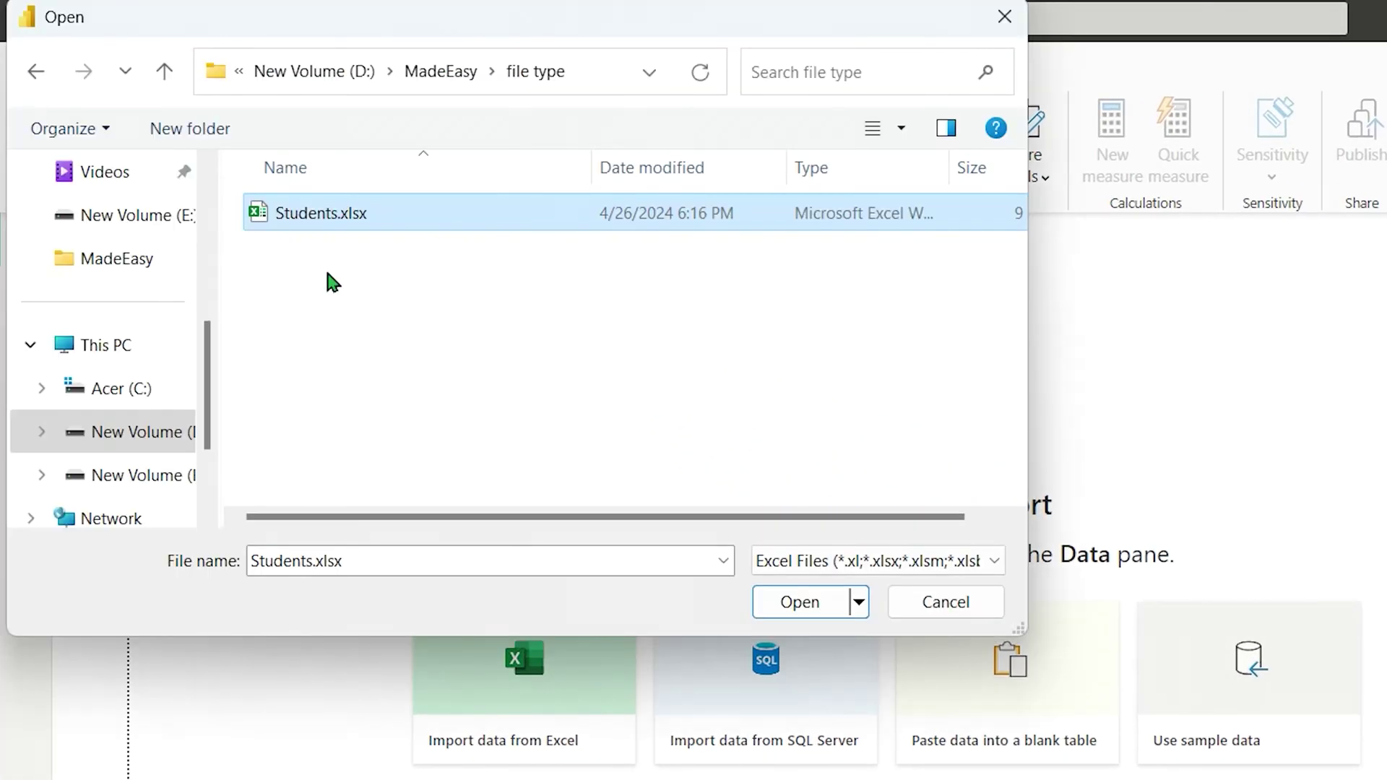
click(780, 606)
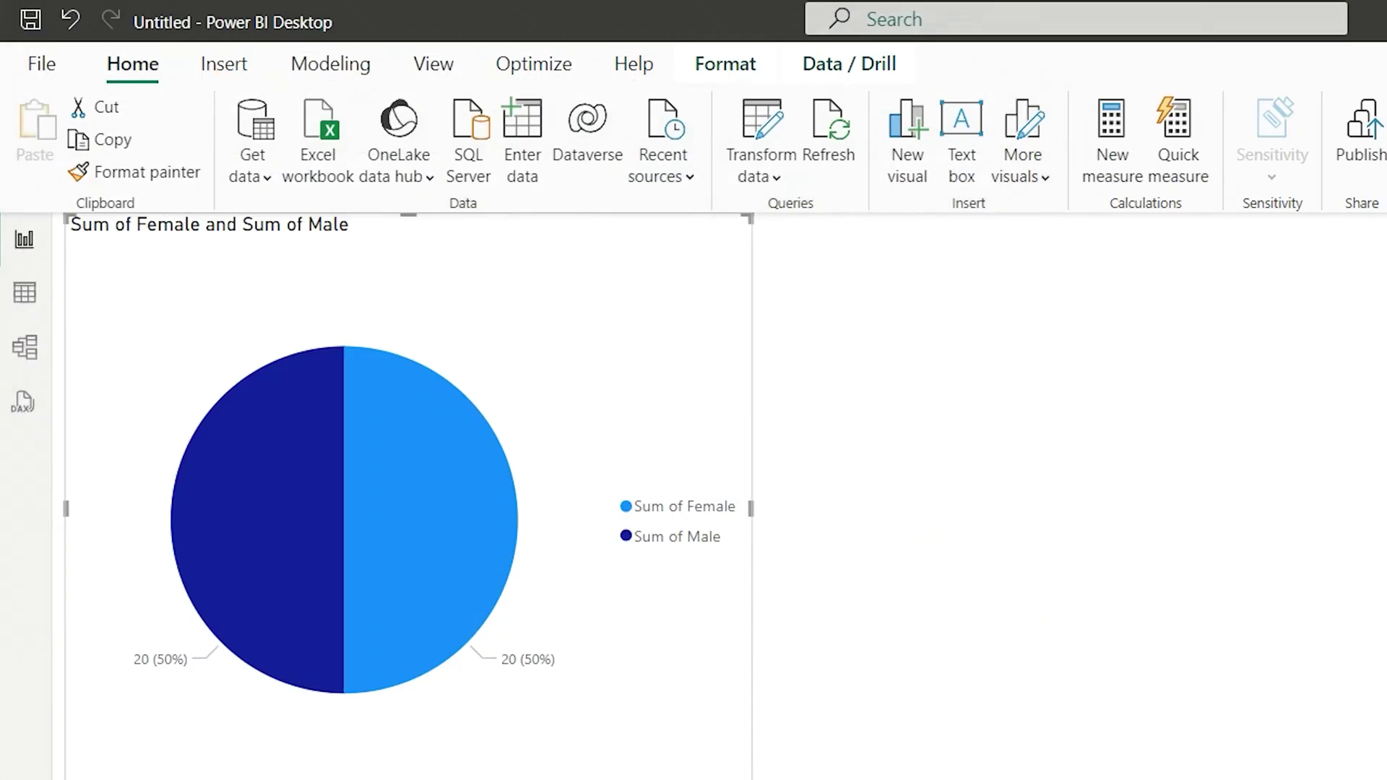
mouse_move(400, 604)
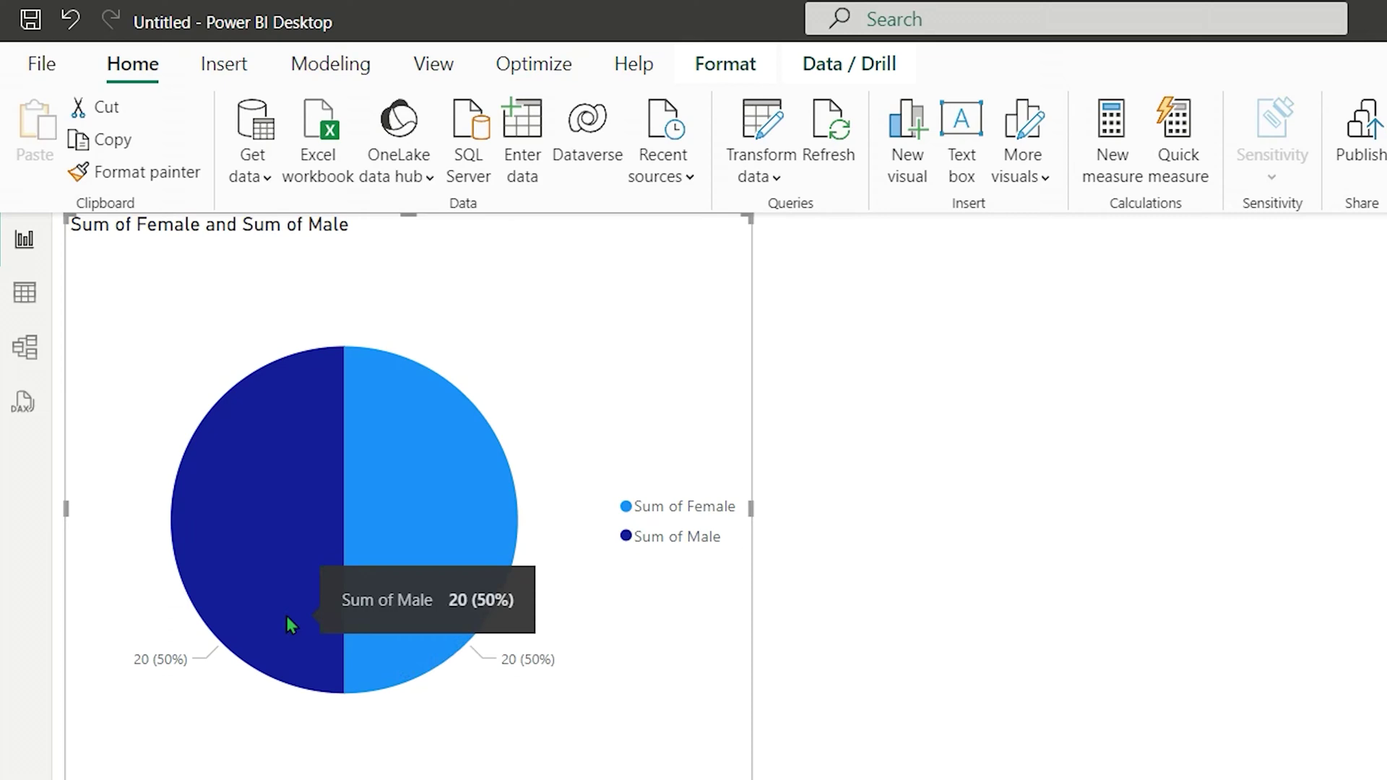
mouse_move(263, 603)
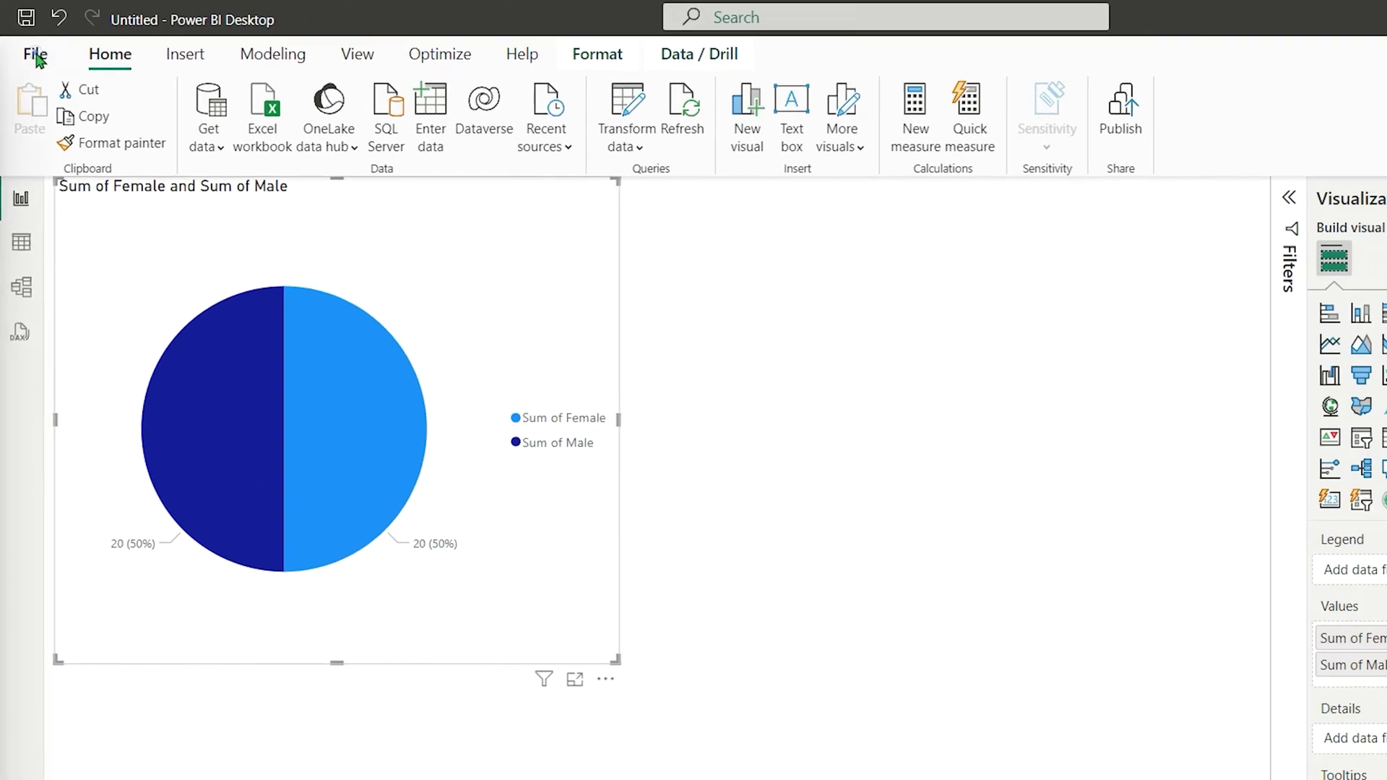
- Return to the report, then compare the pbix, pbit and pbip files in Explorer and deselect them
click(36, 58)
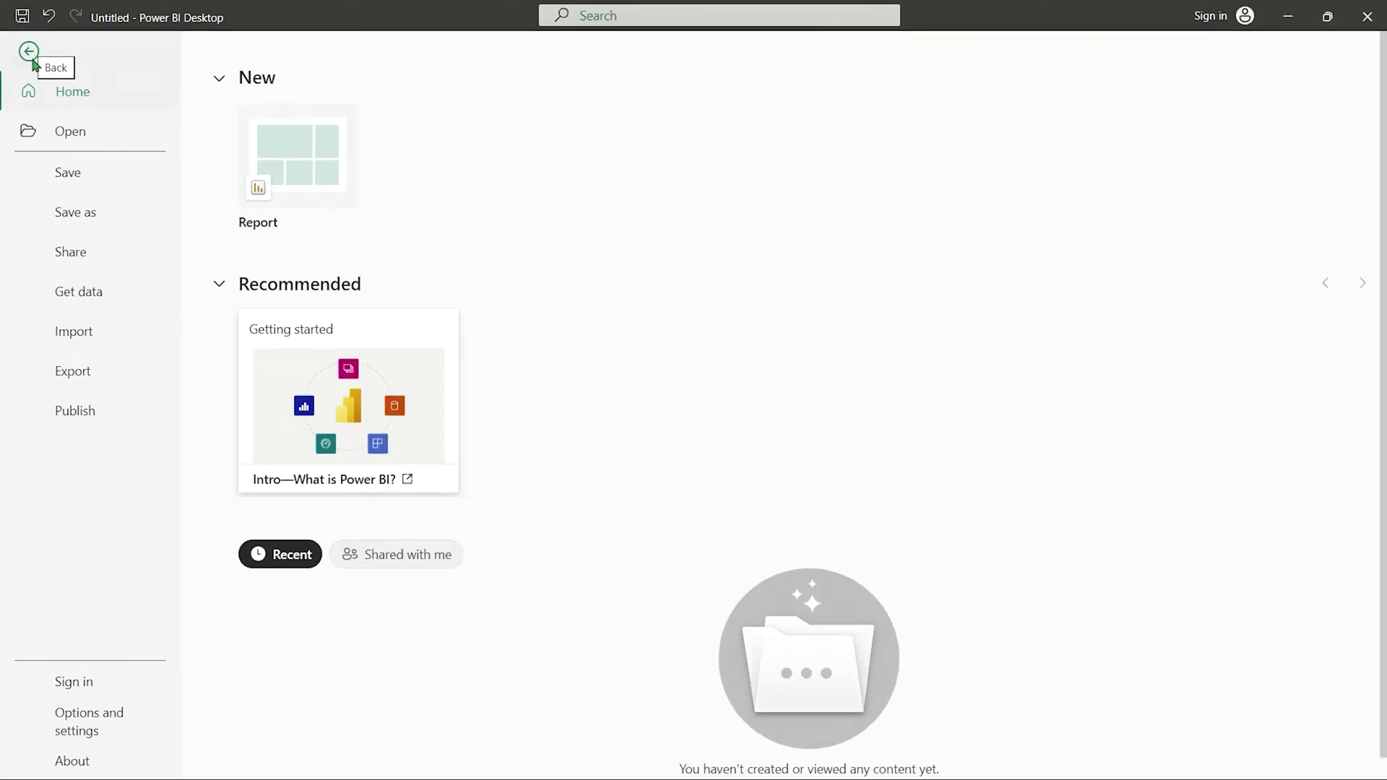
click(110, 217)
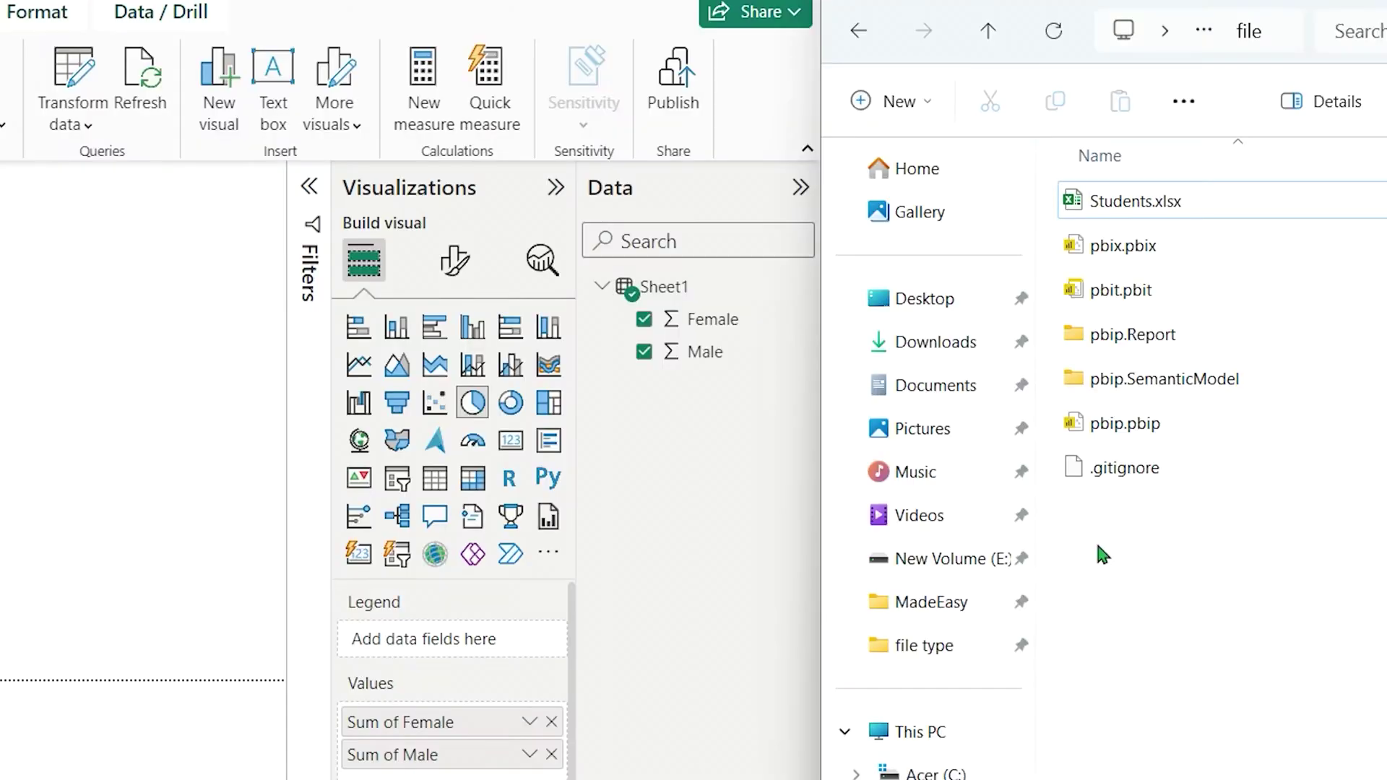
click(1109, 247)
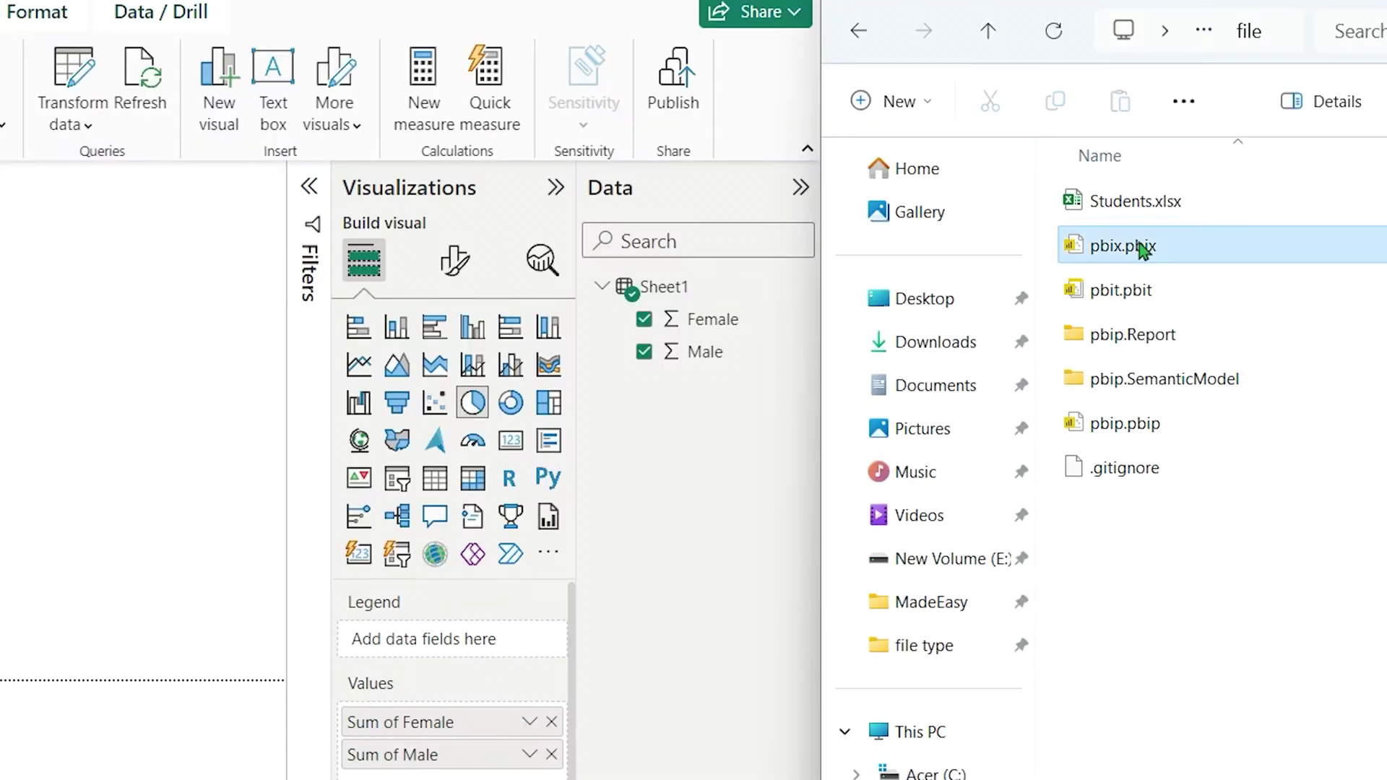
click(1128, 289)
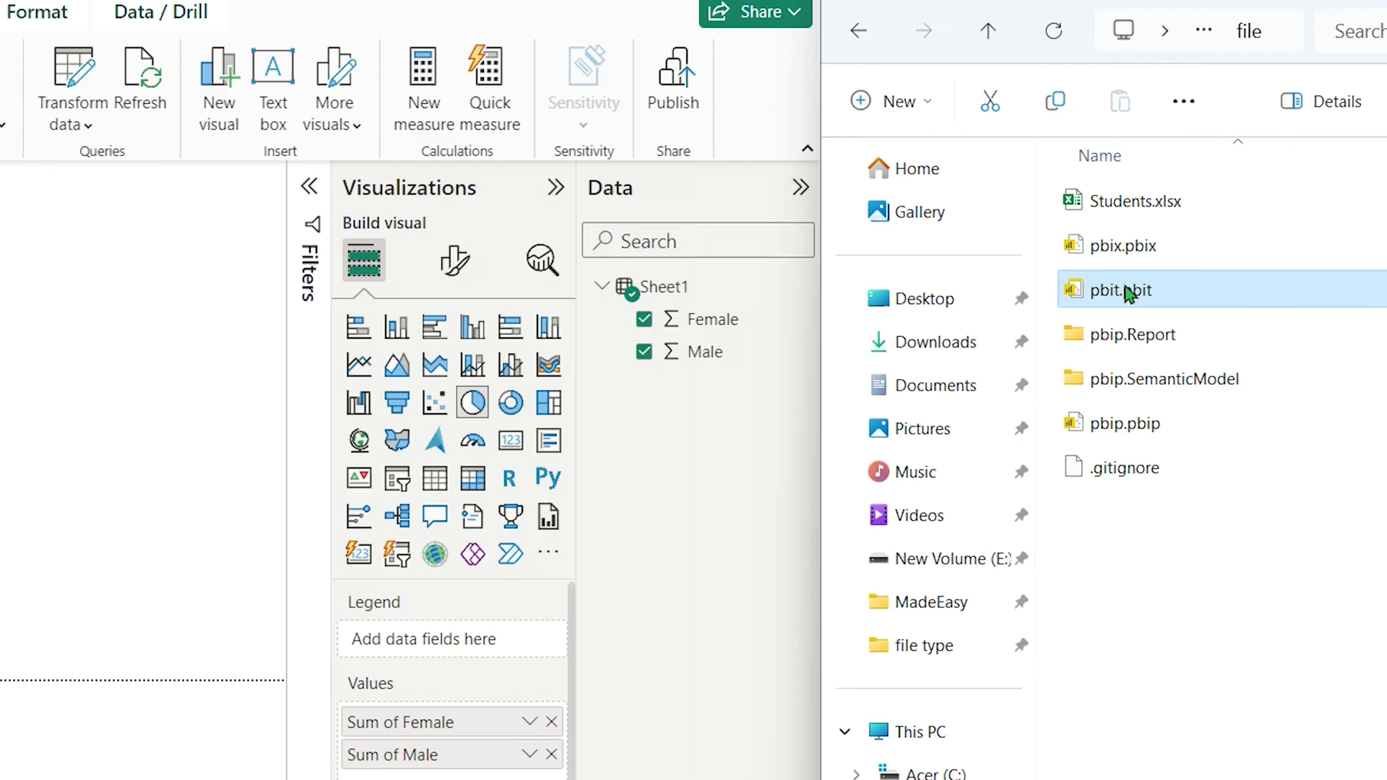
drag(1168, 488, 1101, 354)
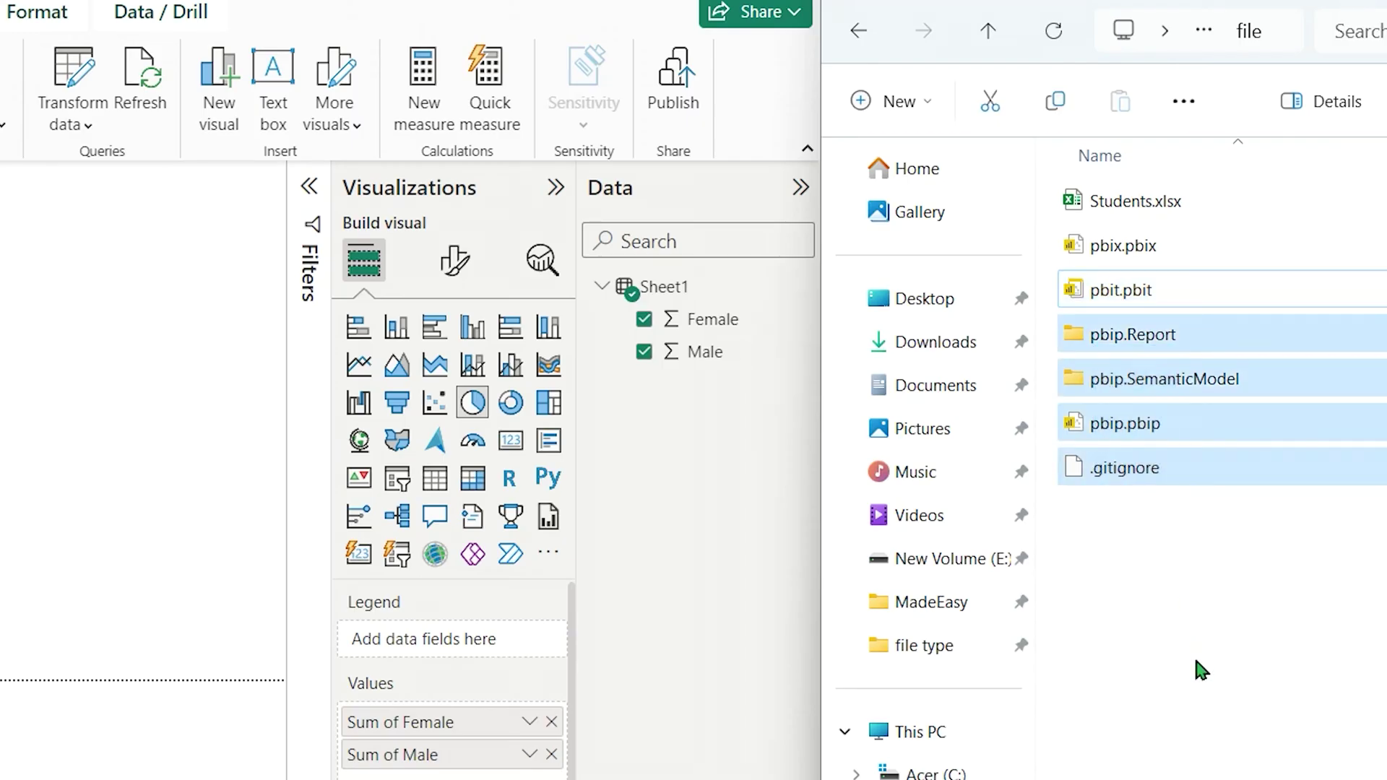
click(1195, 661)
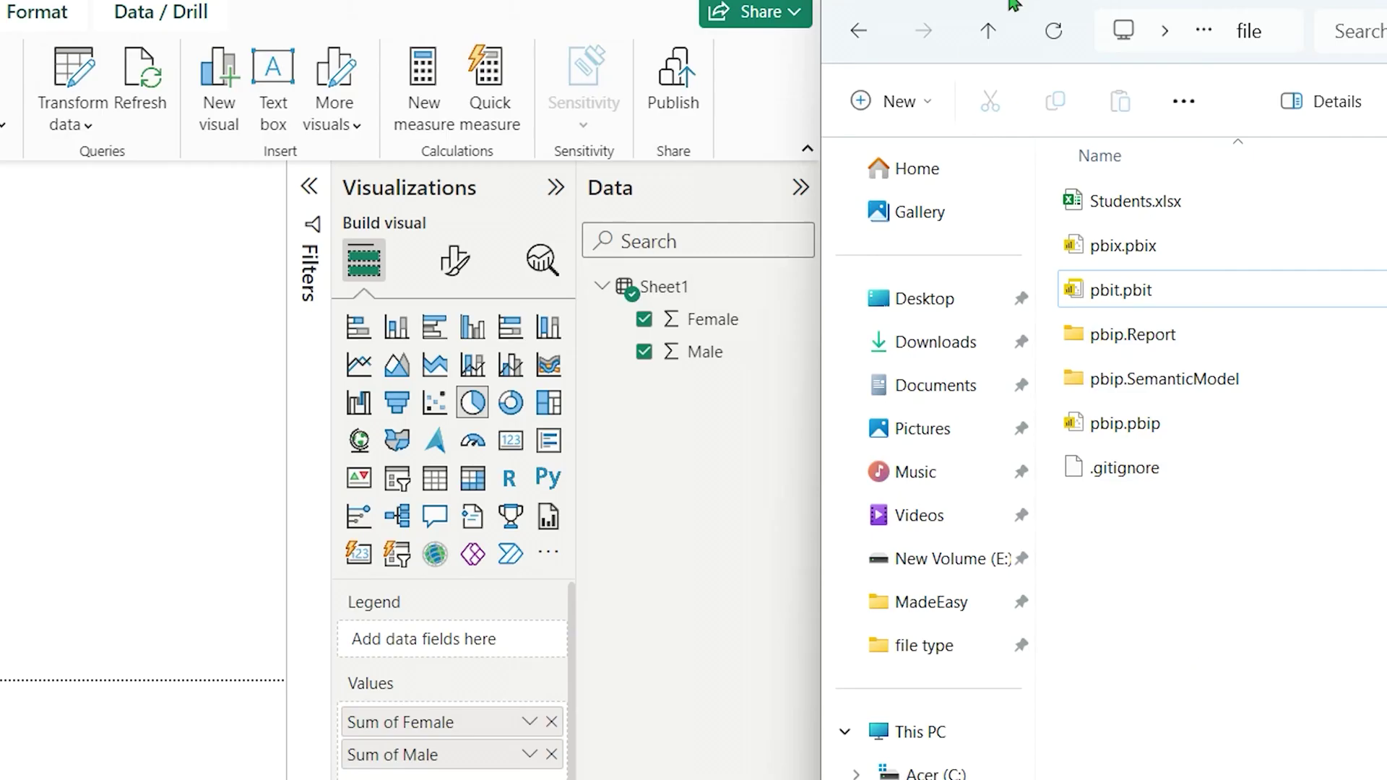
- Open Students.xlsx in Excel, change the Female value in B2 to 30, and save
key(super+Up)
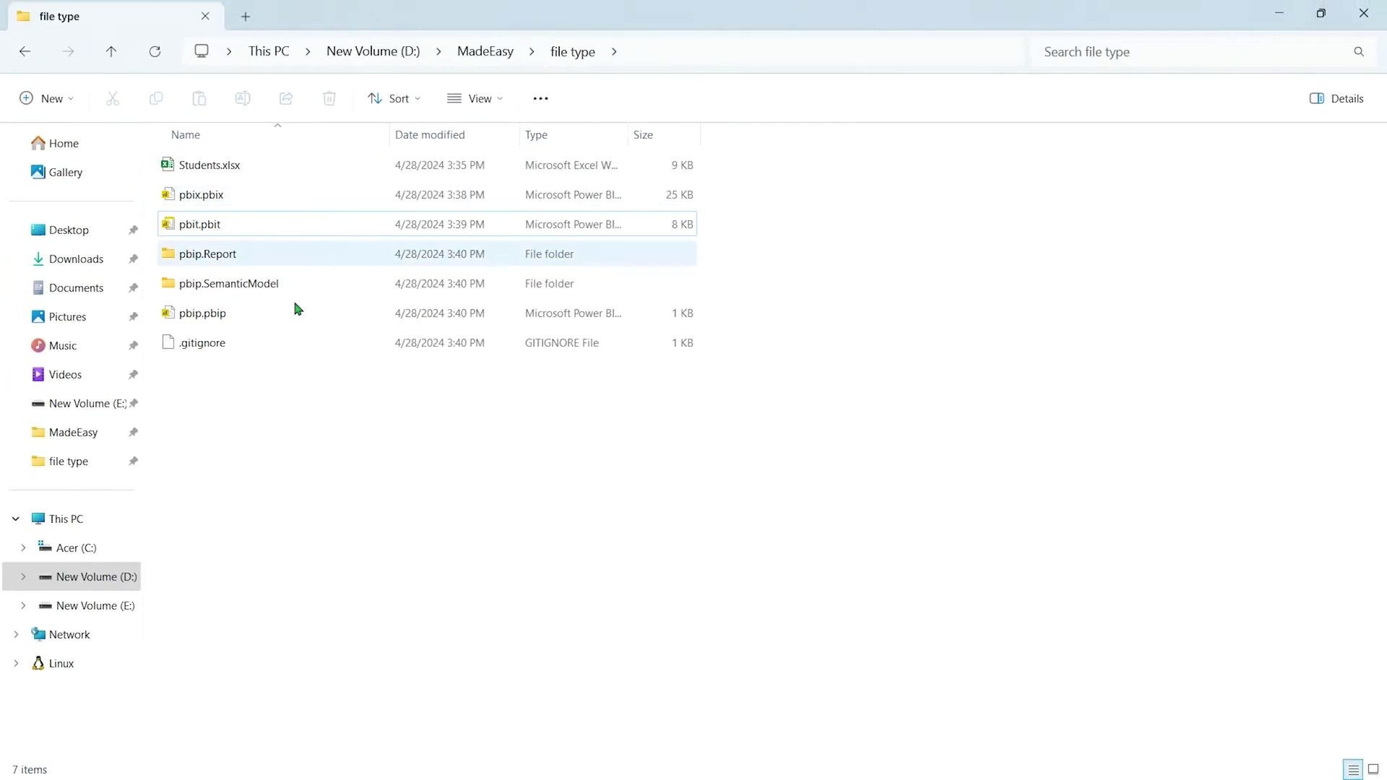
double_click(160, 171)
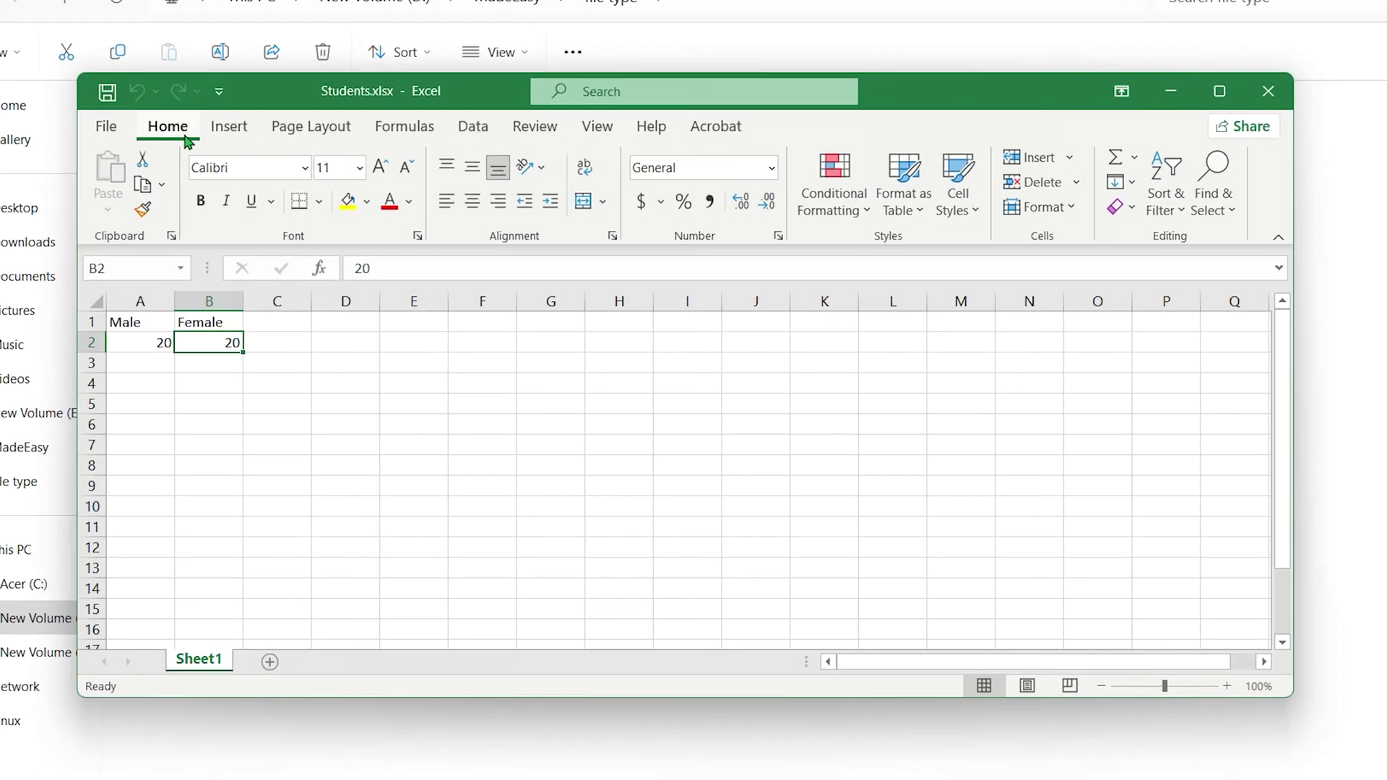
text(30)
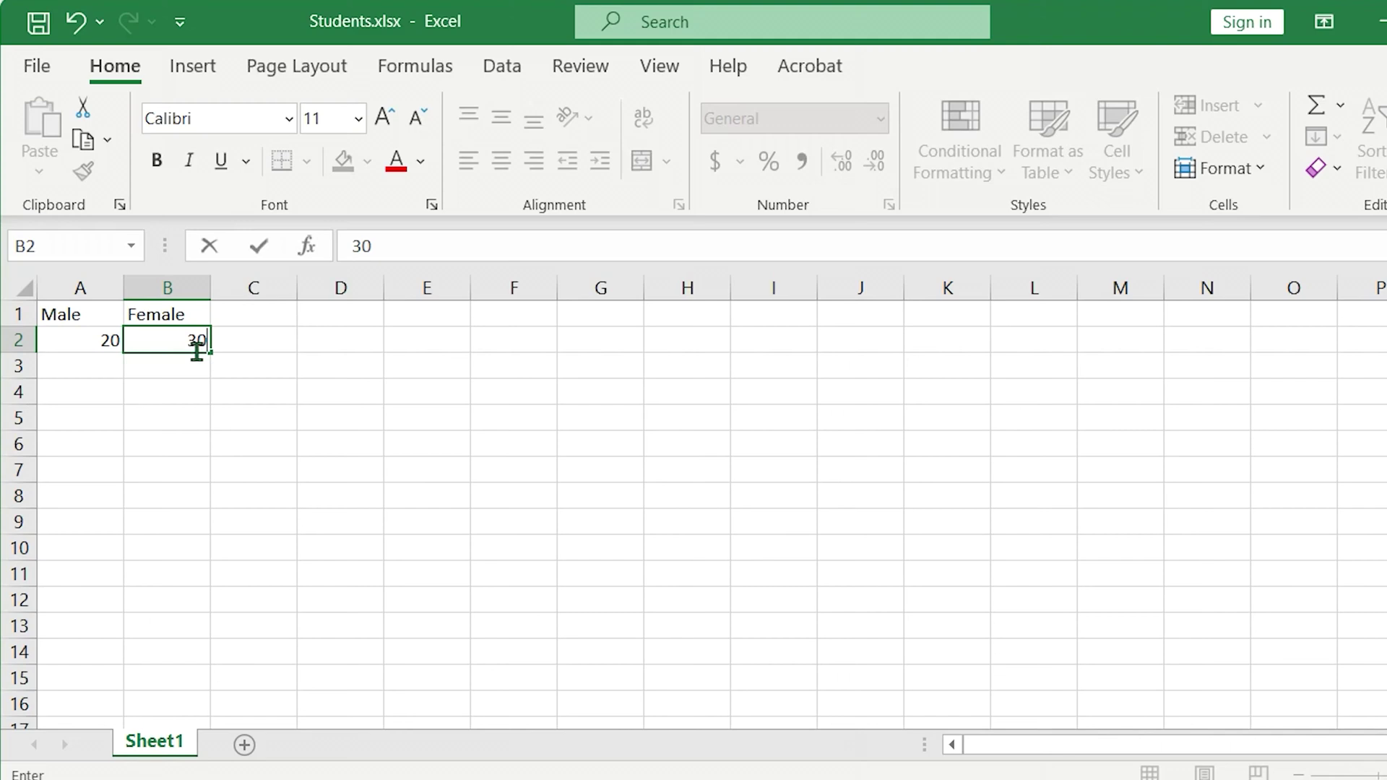
click(38, 23)
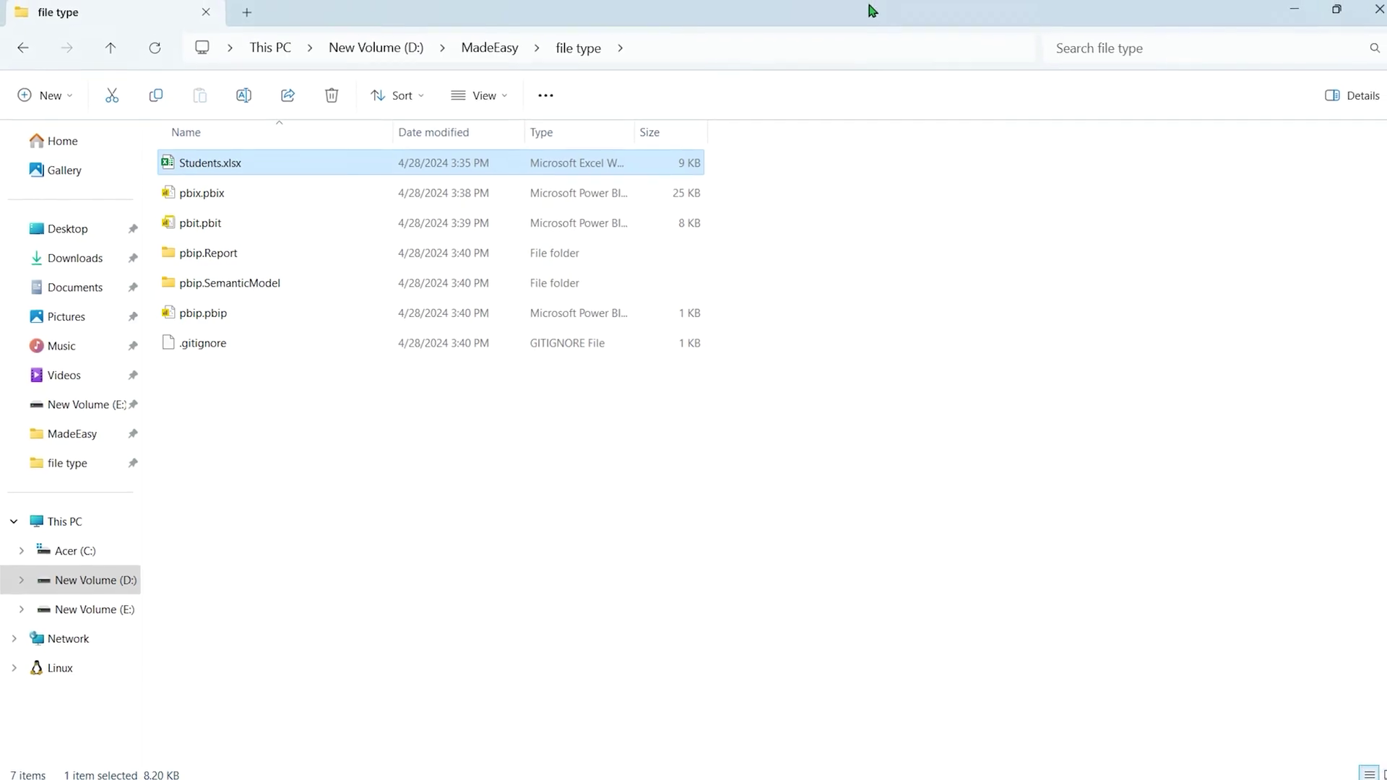
- Open pbix.pbix, whose pie still shows Female and Male at 20 (50%) each
double_click(198, 195)
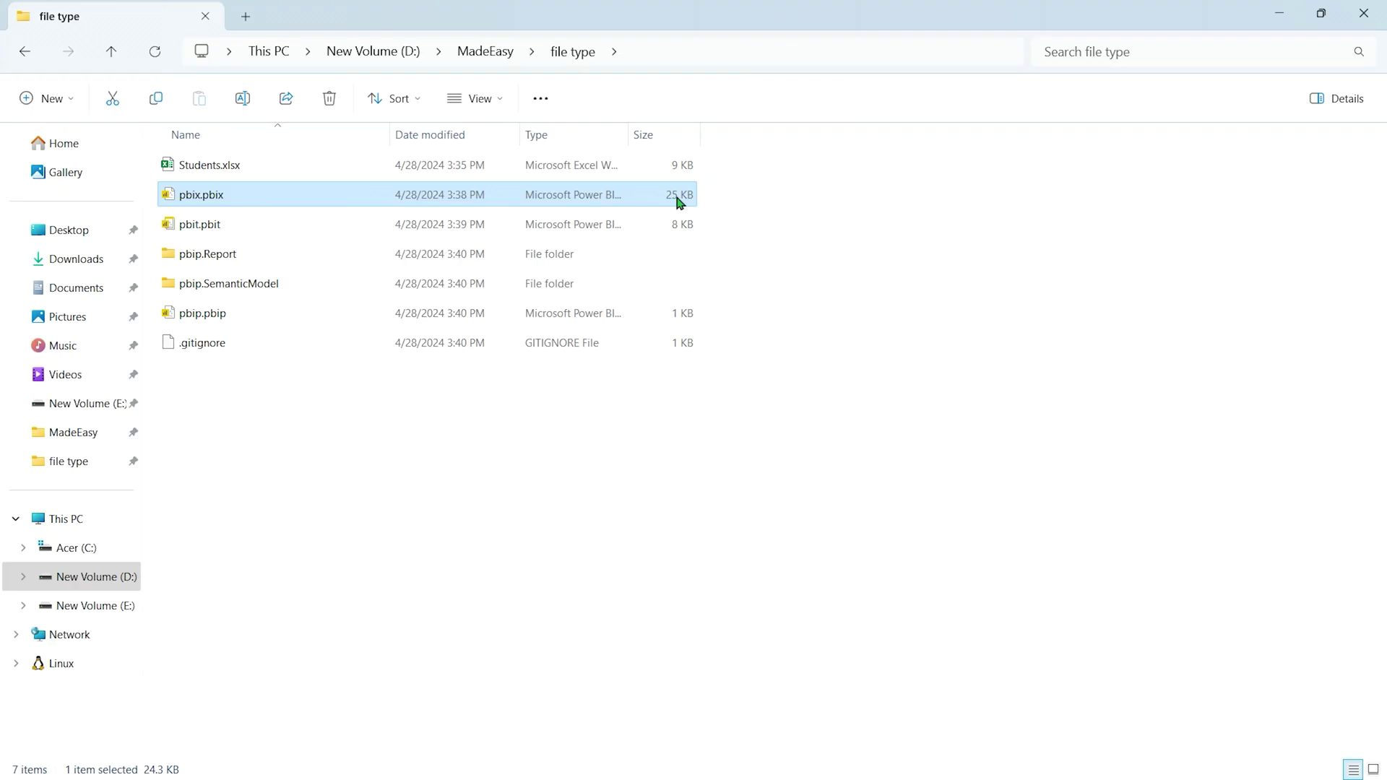
click(673, 226)
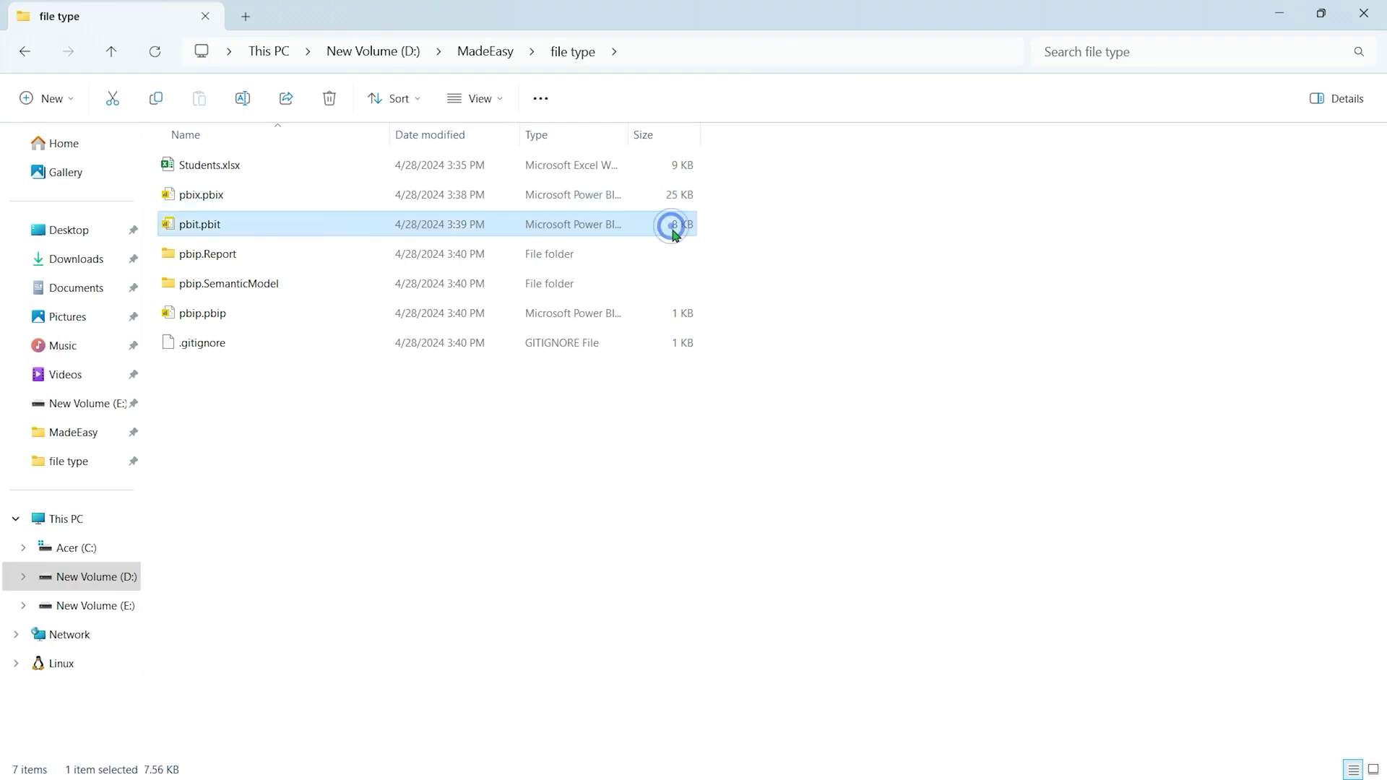
click(675, 203)
click(676, 203)
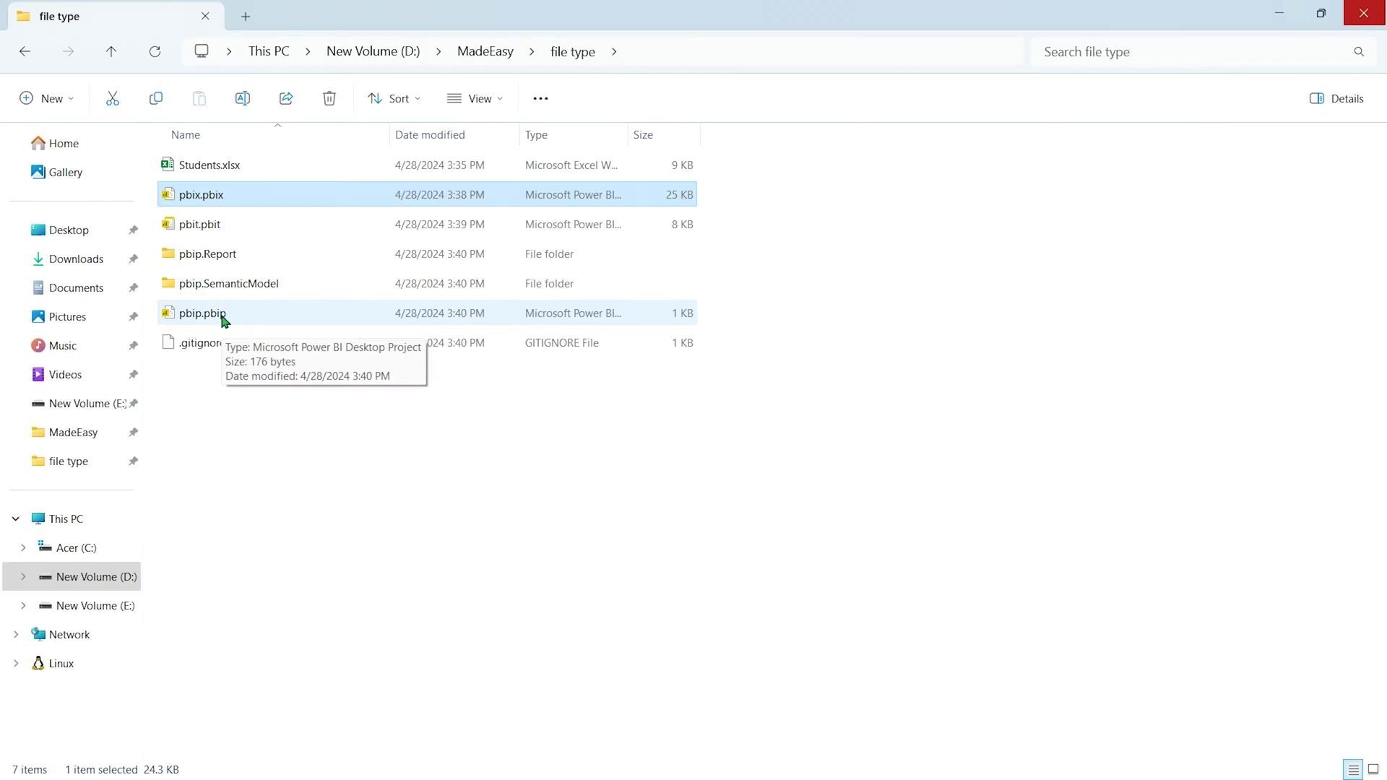
- Open pbip.pbip, refresh it to 30 (60%) Female and 20 (40%) Male, then close it
click(224, 318)
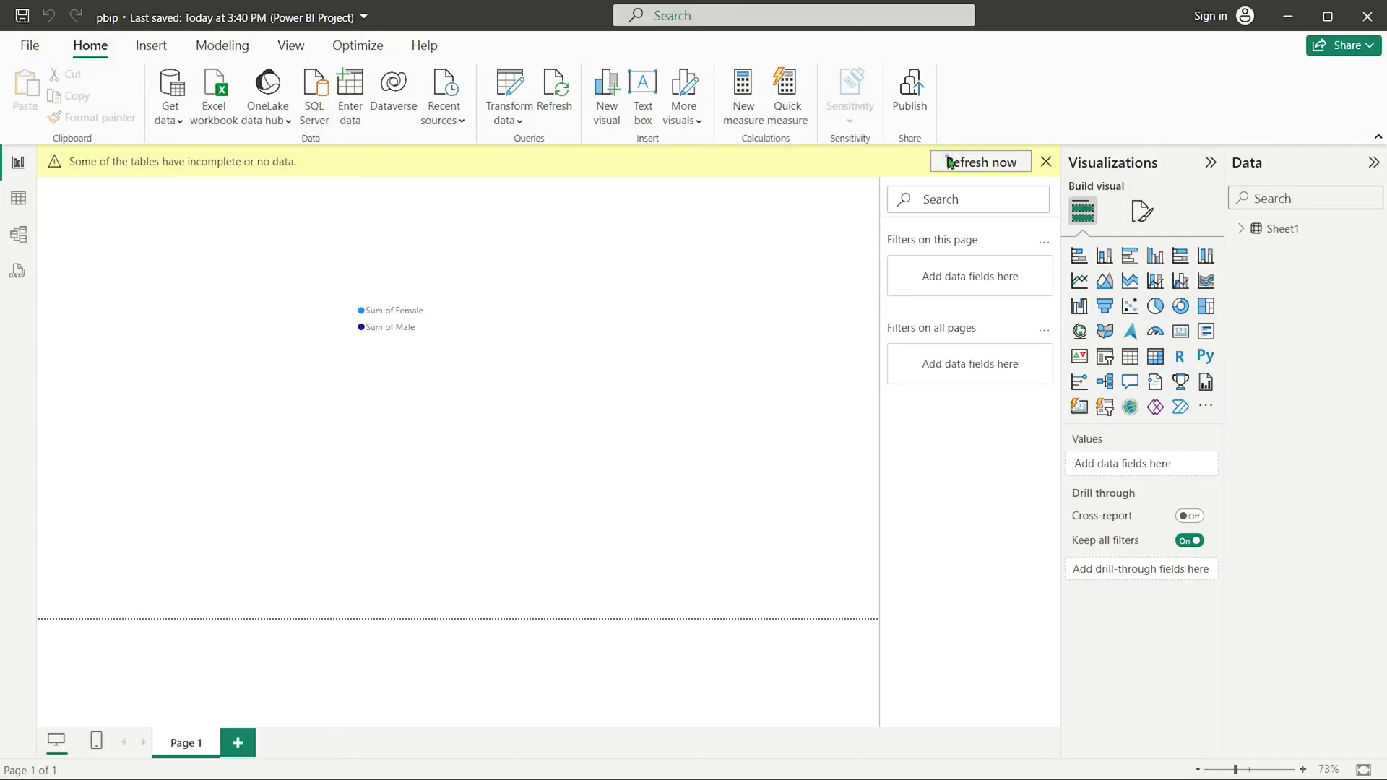
click(949, 163)
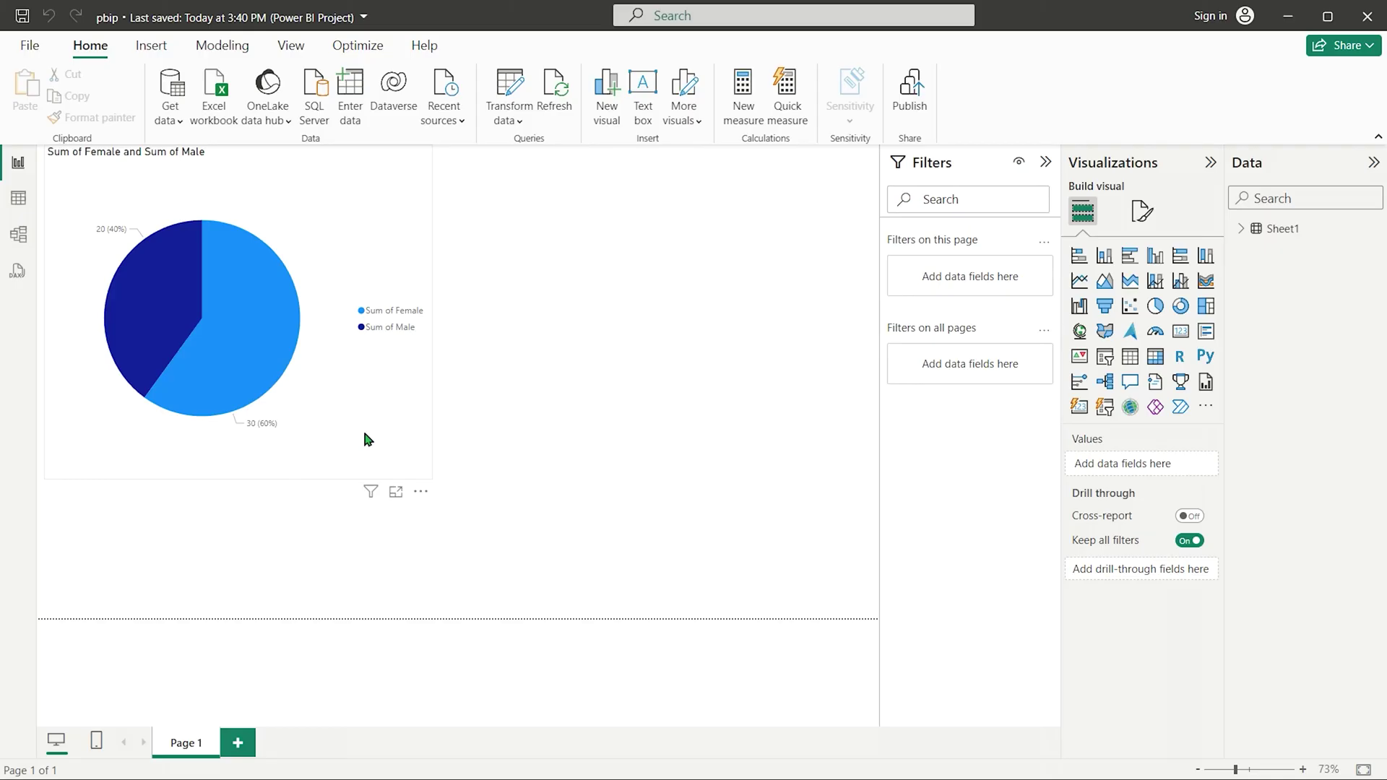
click(1365, 15)
- Close Power BI with Don't save and open pbit.pbit, showing 30 (60%) and 20 (40%)
click(754, 431)
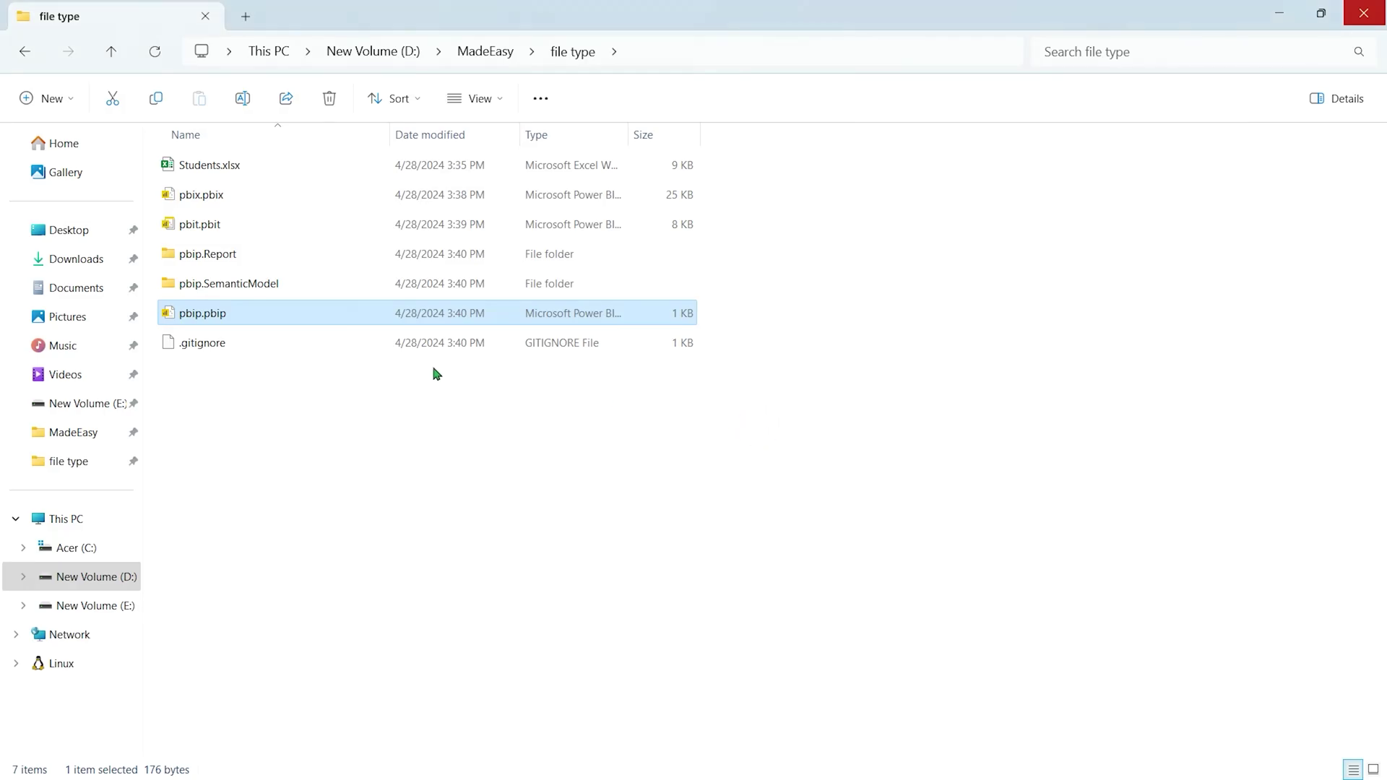
double_click(199, 233)
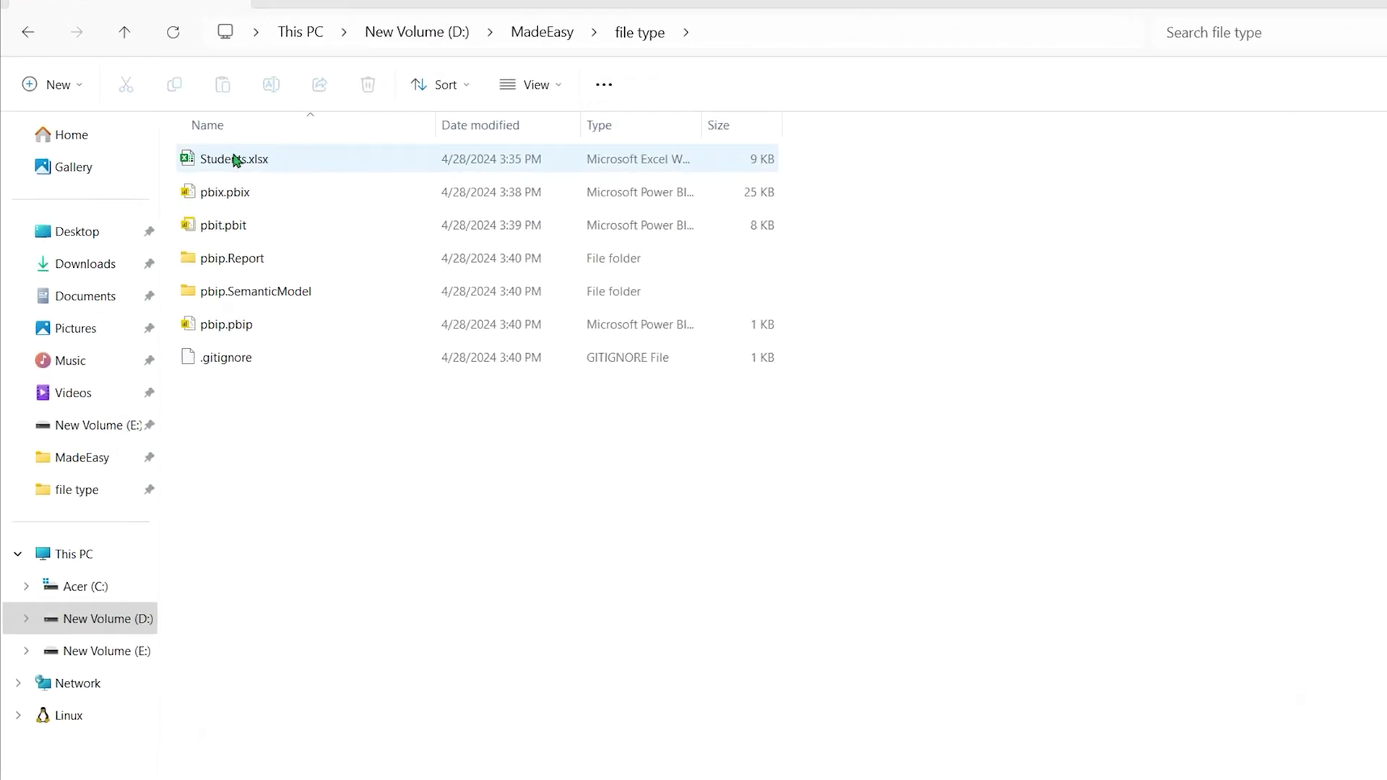
- Rename Students.xlsx to Students new.xlsx
right_click(215, 158)
click(253, 87)
click(365, 40)
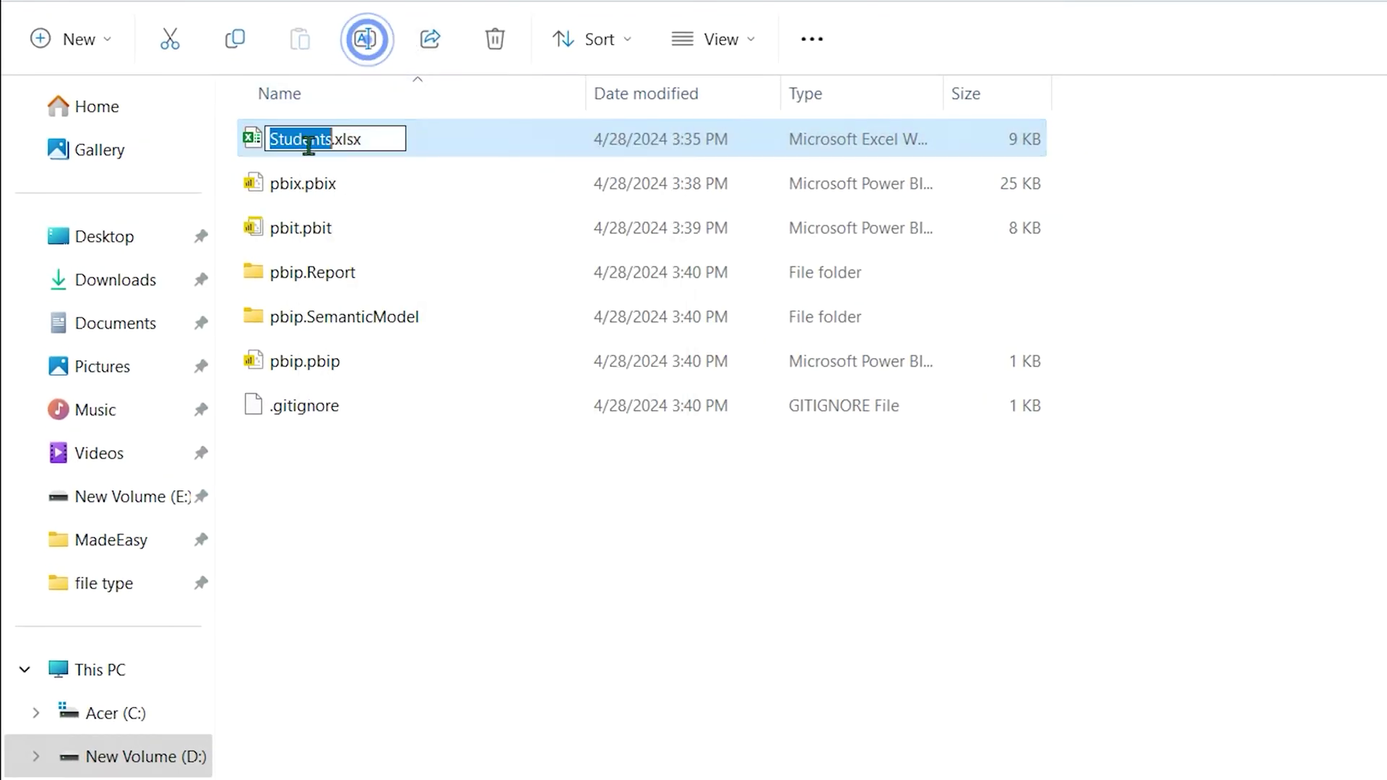
click(331, 141)
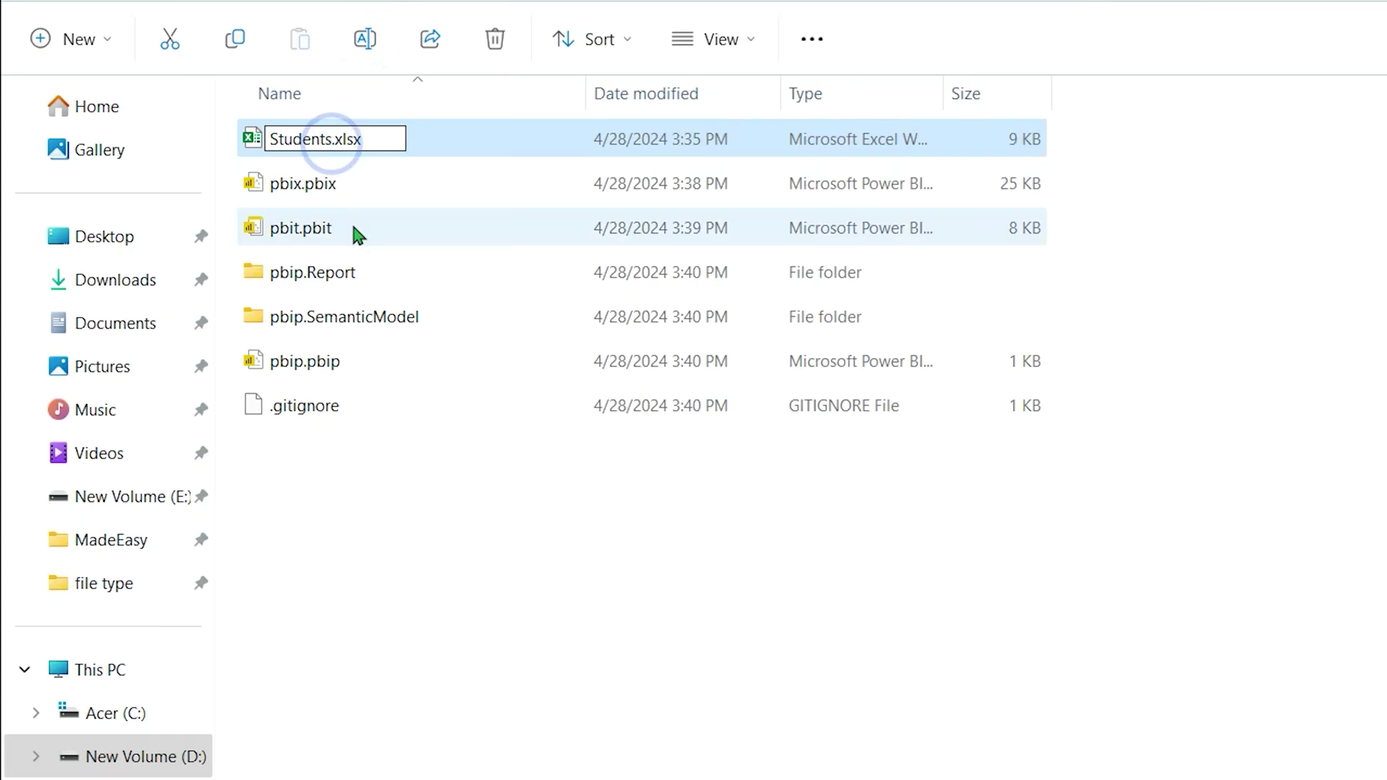
text(new)
click(621, 361)
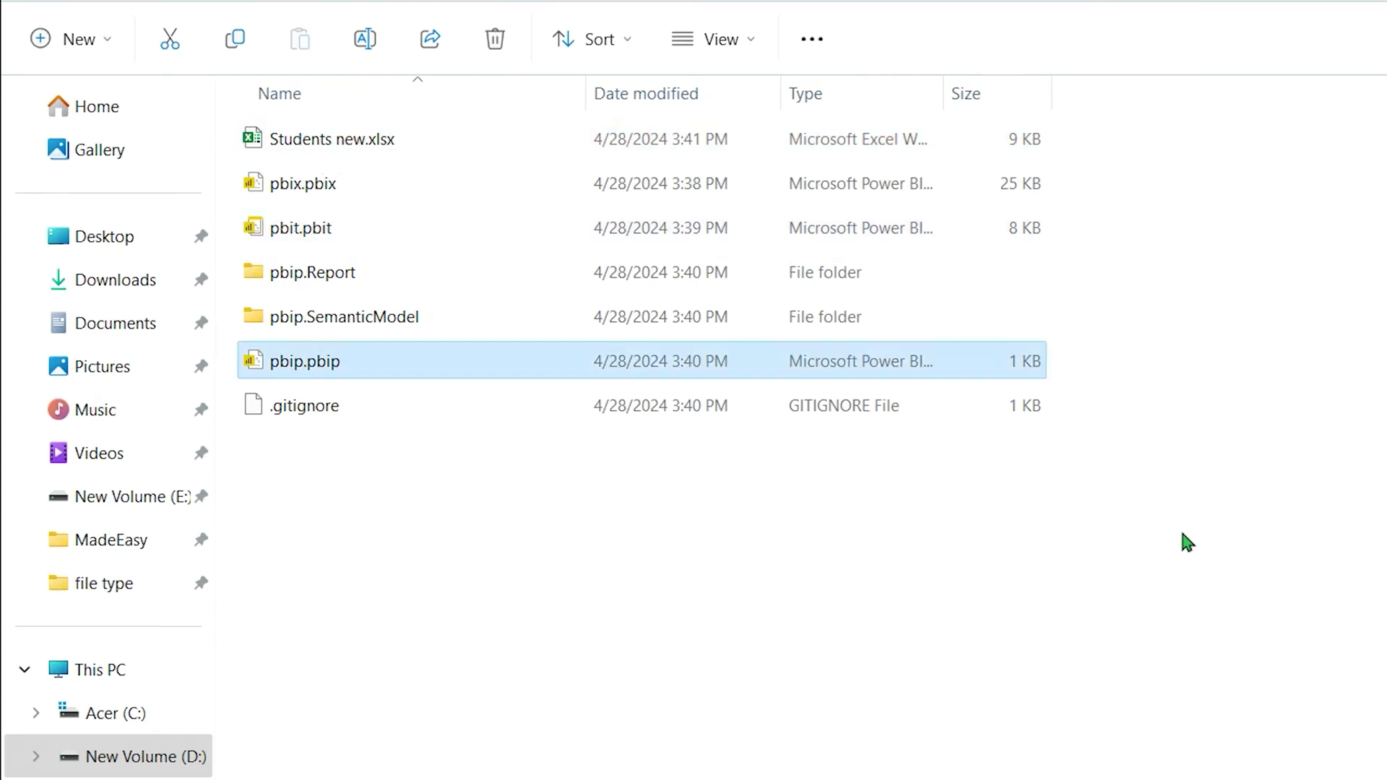
- Open pbit.pbit, dismiss the missing Students.xlsx refresh error, and close the template report
double_click(300, 246)
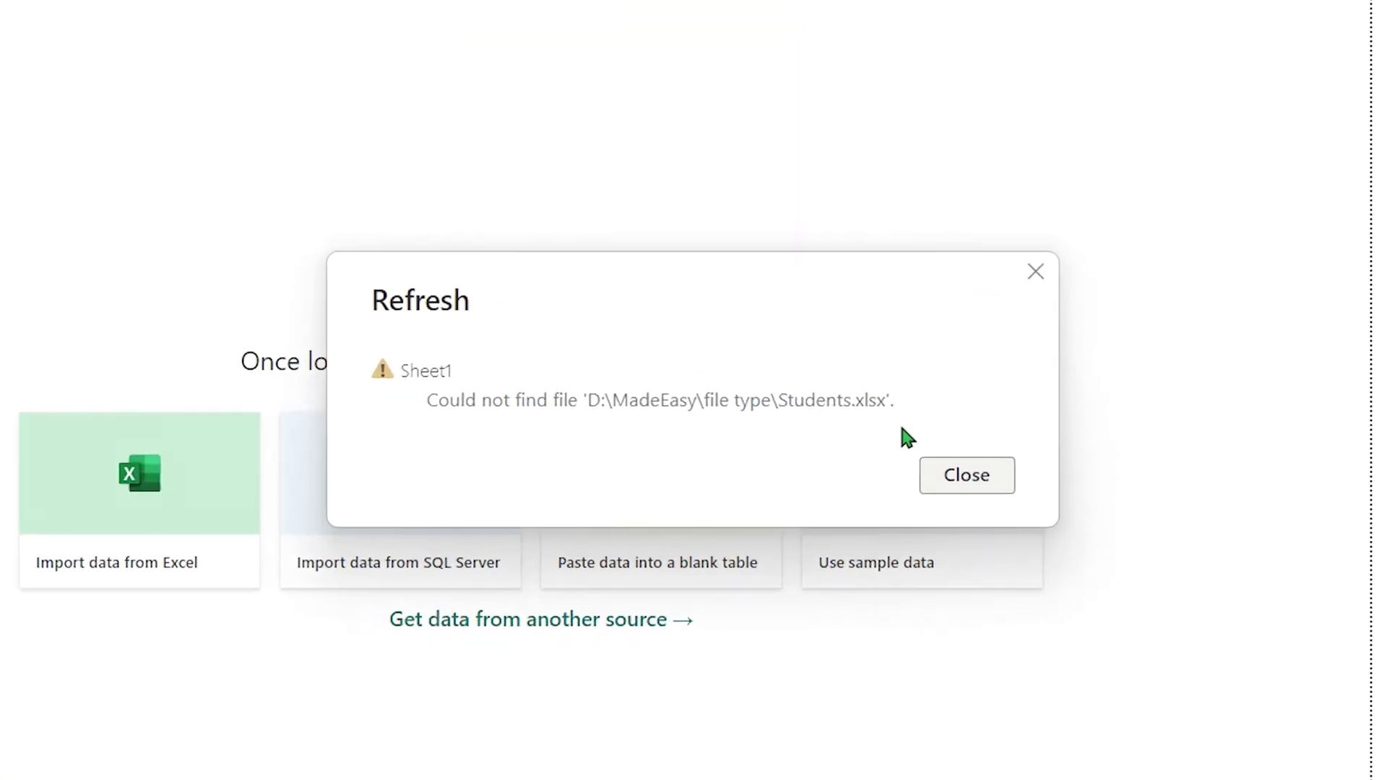
click(986, 471)
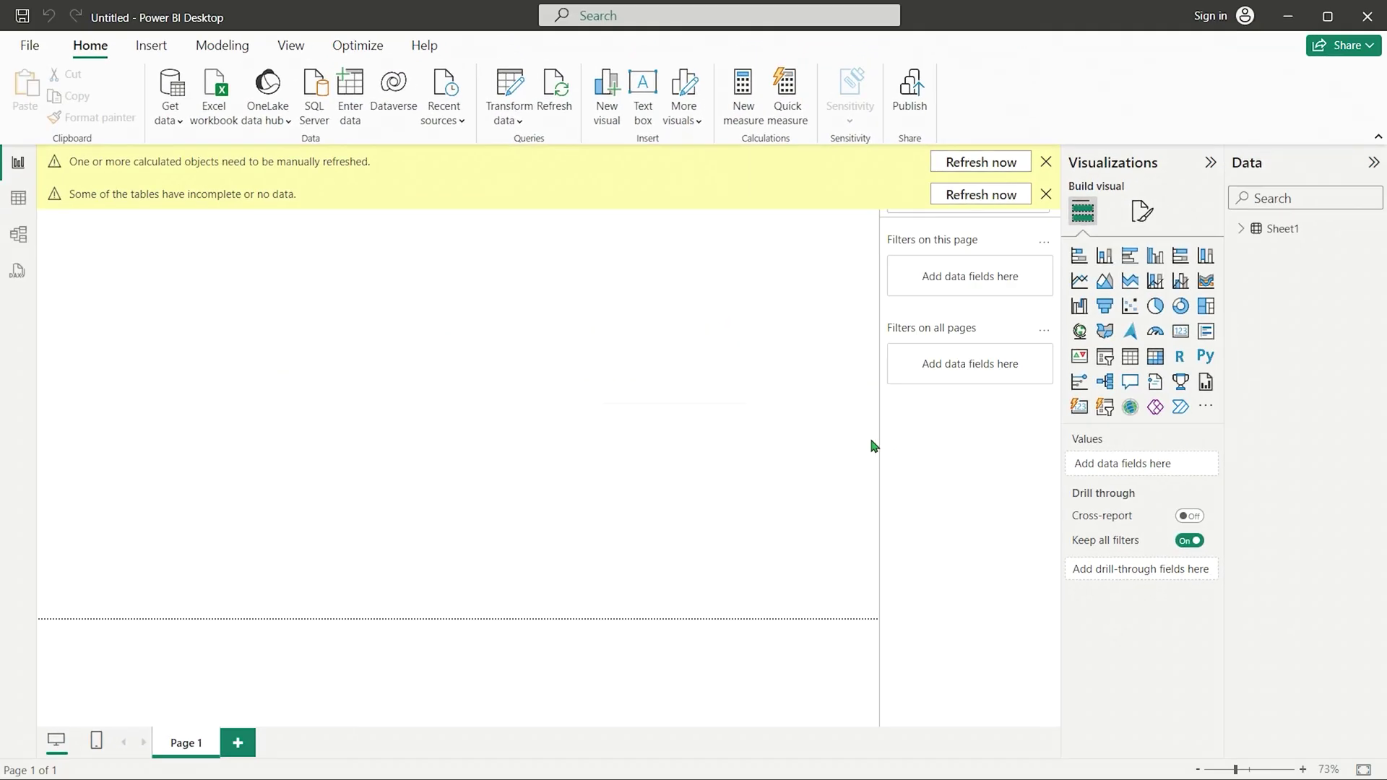
click(1380, 20)
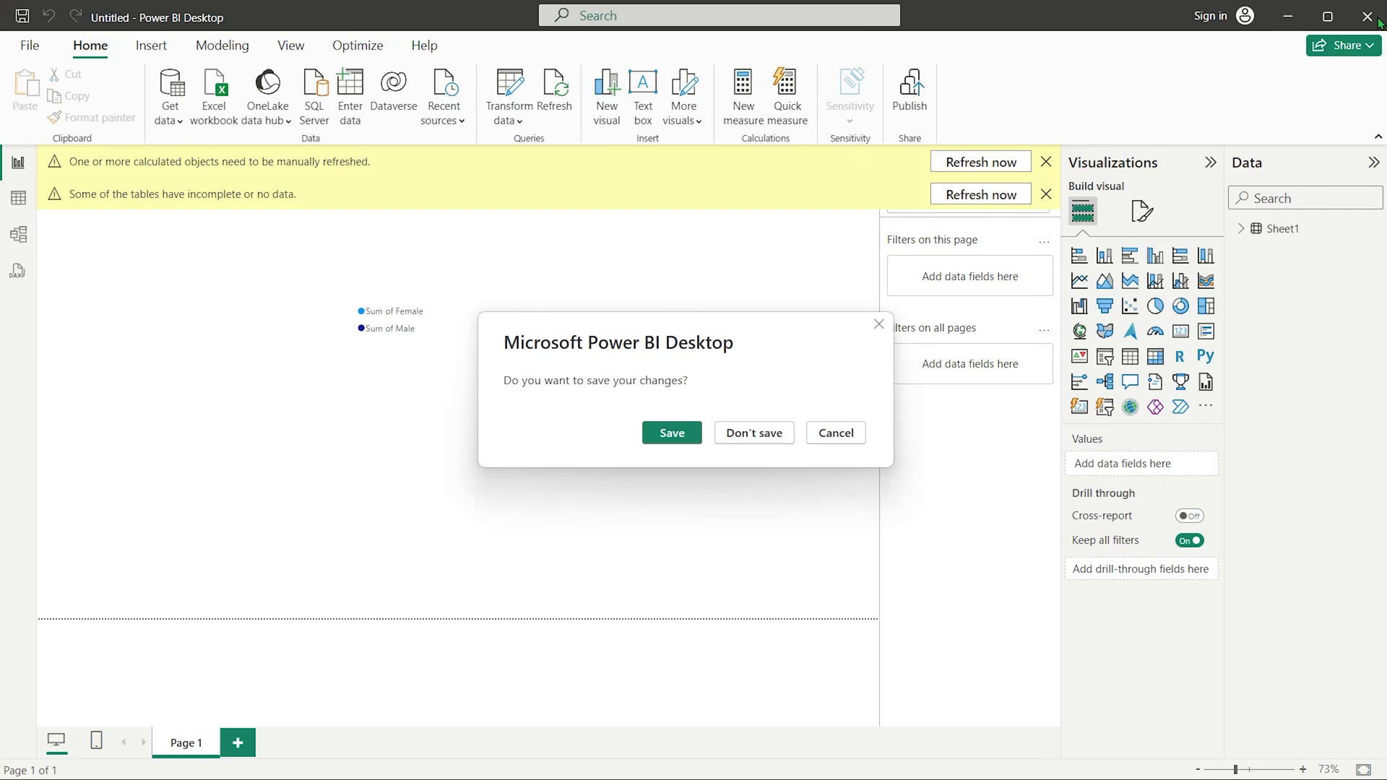
click(776, 434)
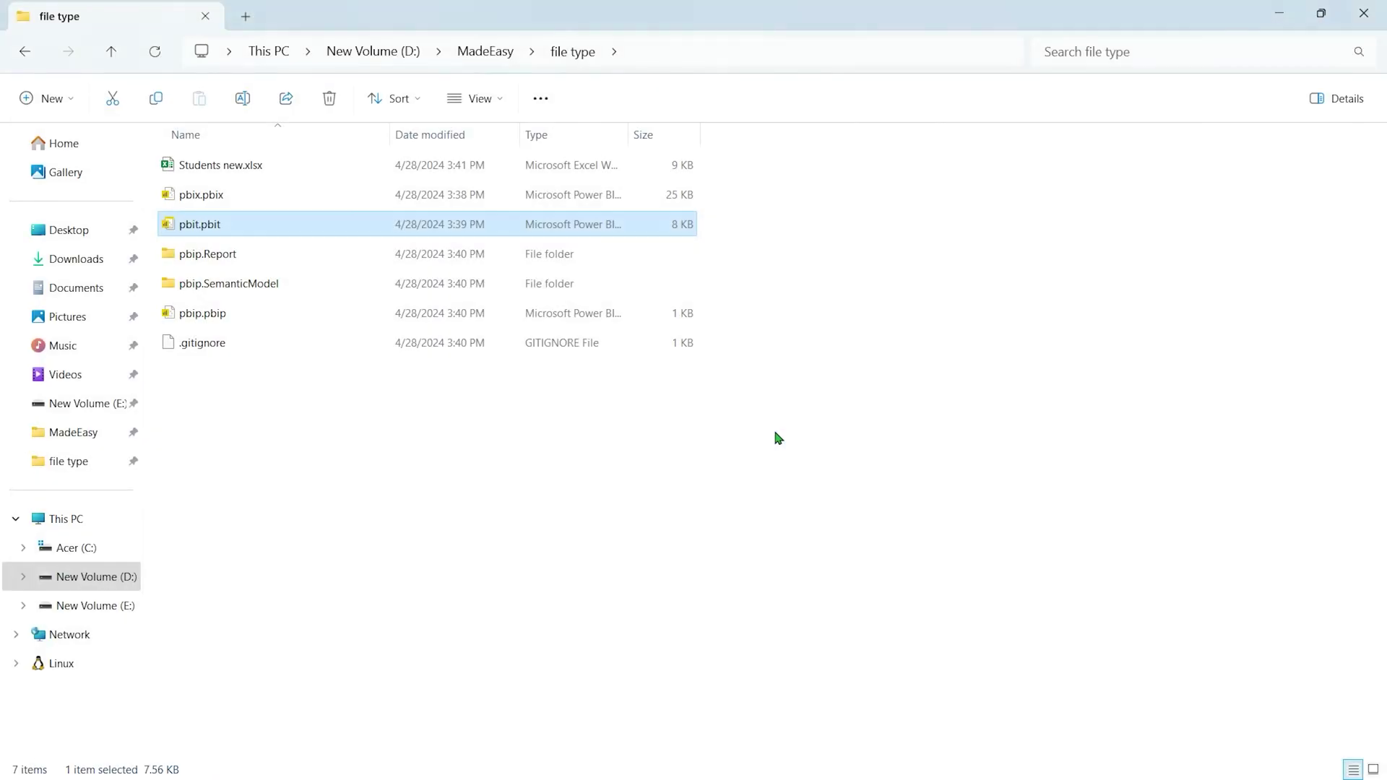